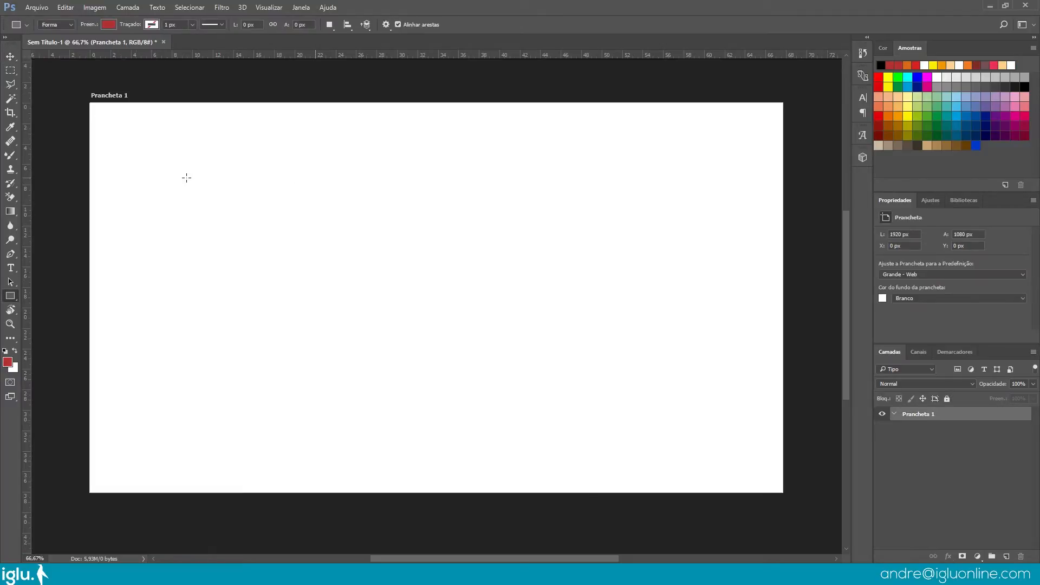
Draw a red square about 198 px wide in the artboard's upper-left area and move it near the artboard's centre
{"action": "left_click_drag", "start_coordinate": [189, 179], "coordinate": [261, 251]}
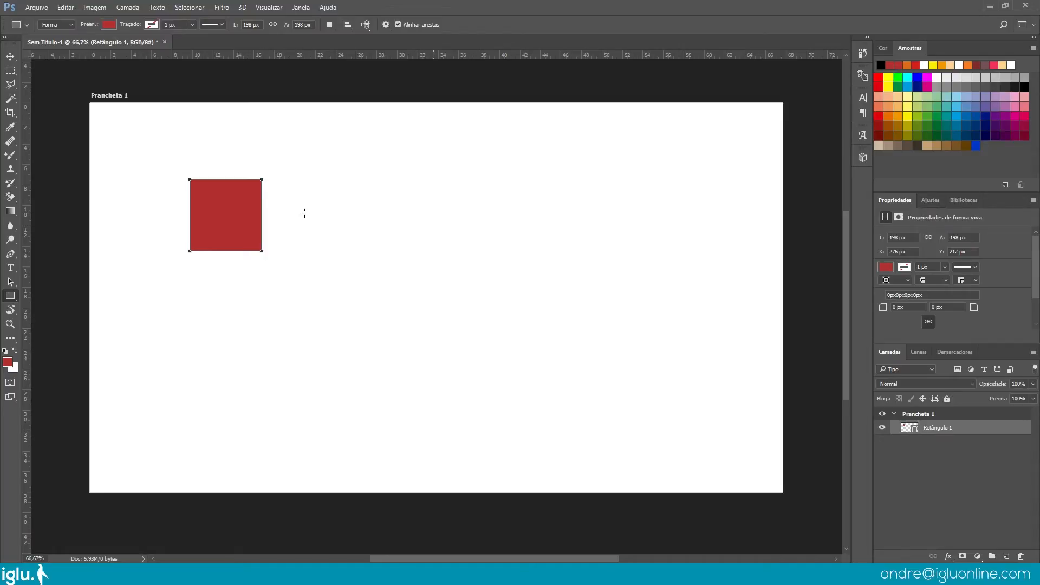
{"action": "key", "text": "v"}
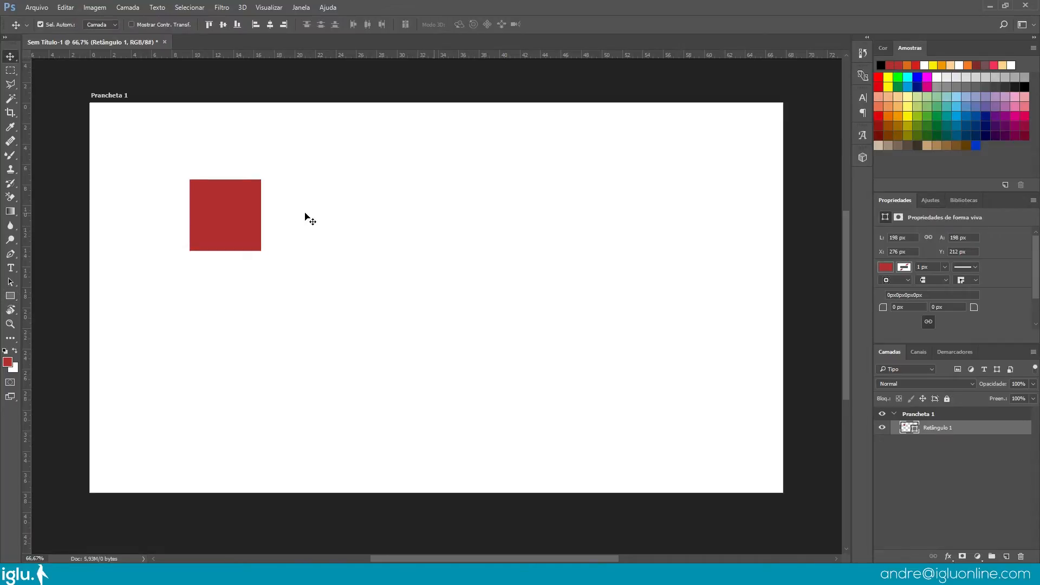
{"action": "left_click_drag", "start_coordinate": [237, 224], "coordinate": [484, 290]}
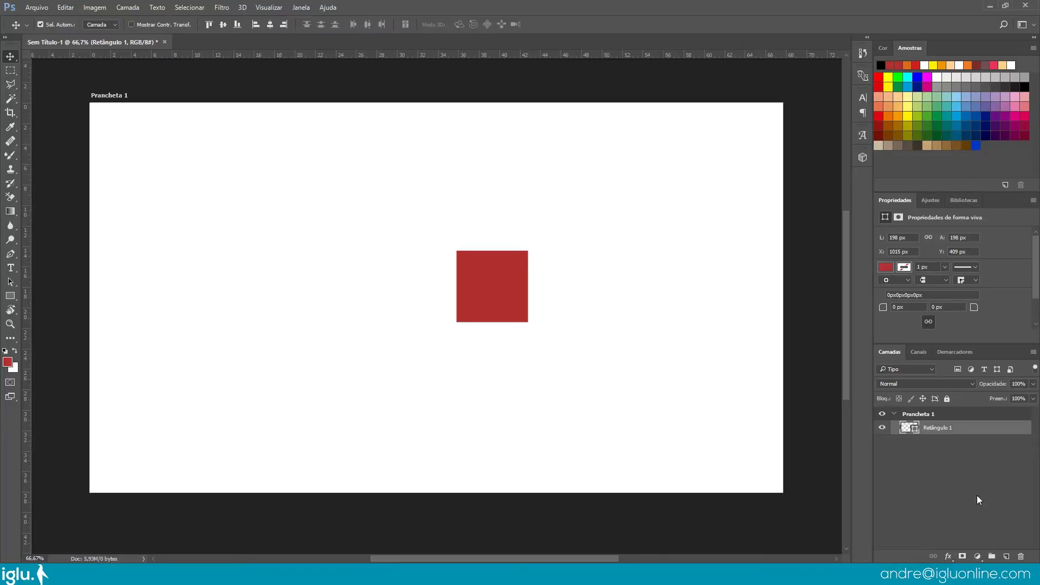
Add a new layer, draw a second square about 195 px wide in the artboard's upper-left area and fill it blue
{"action": "left_click", "coordinate": [1007, 556]}
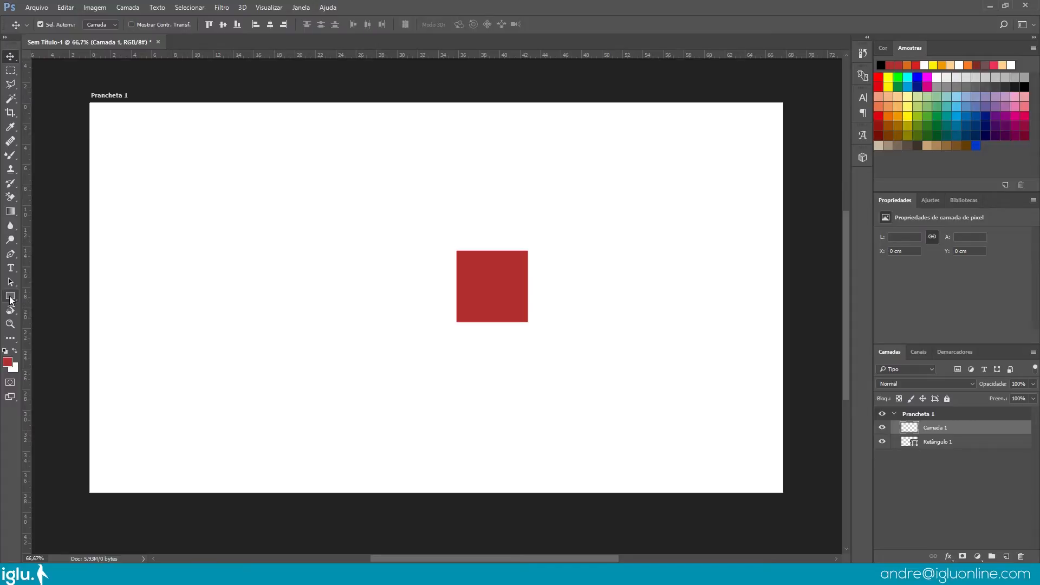
{"action": "left_click", "coordinate": [10, 296]}
{"action": "left_click_drag", "start_coordinate": [199, 171], "coordinate": [268, 240]}
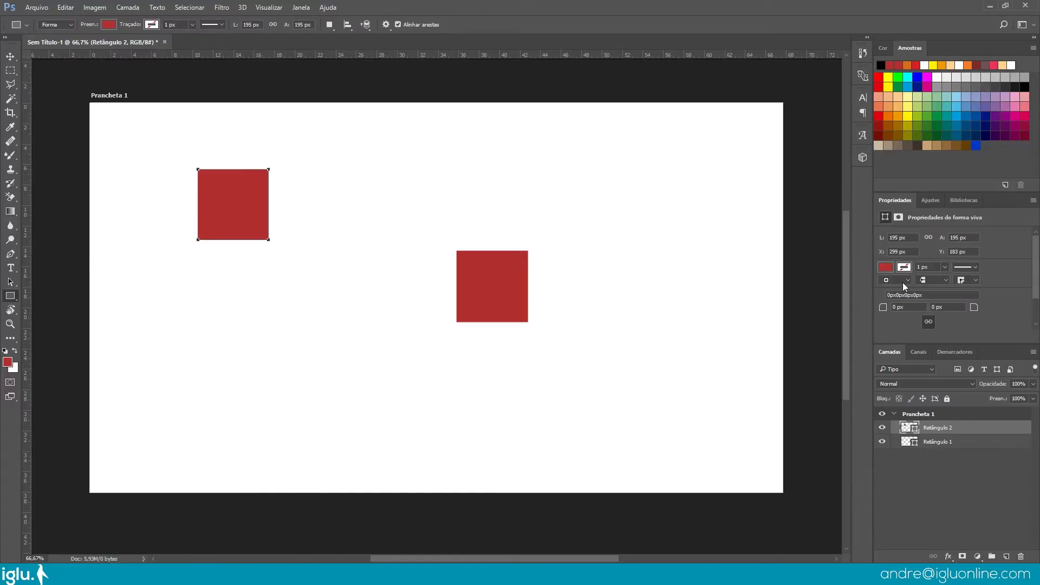
{"action": "left_click", "coordinate": [887, 267]}
{"action": "left_click", "coordinate": [927, 337]}
{"action": "left_click", "coordinate": [841, 253]}
{"action": "left_click", "coordinate": [773, 271]}
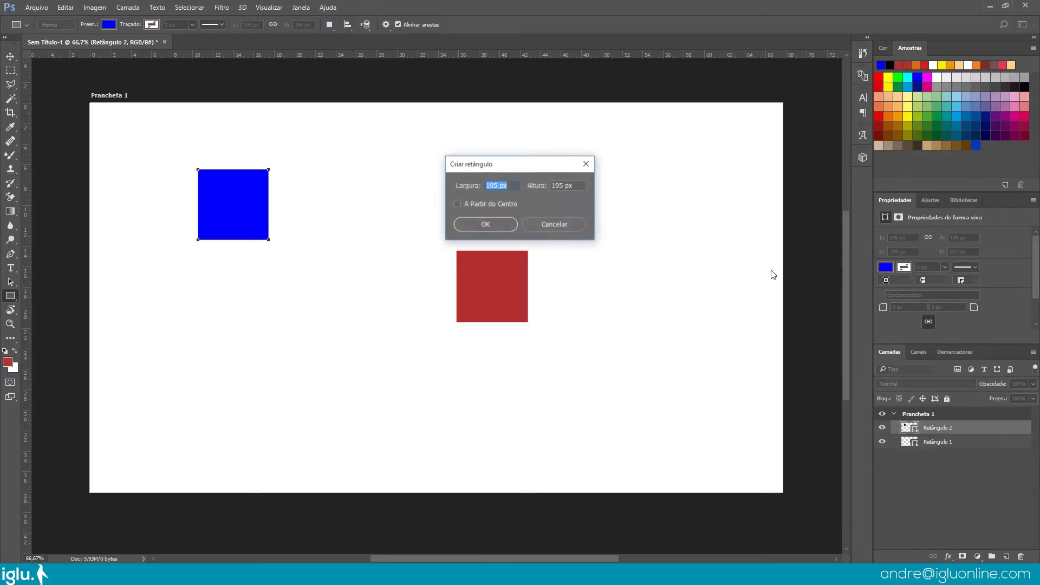
{"action": "left_click", "coordinate": [533, 226]}
Turn on the Move tool's Auto-Select for layers and select the red and blue squares alternately on the canvas
{"action": "key", "text": "v"}
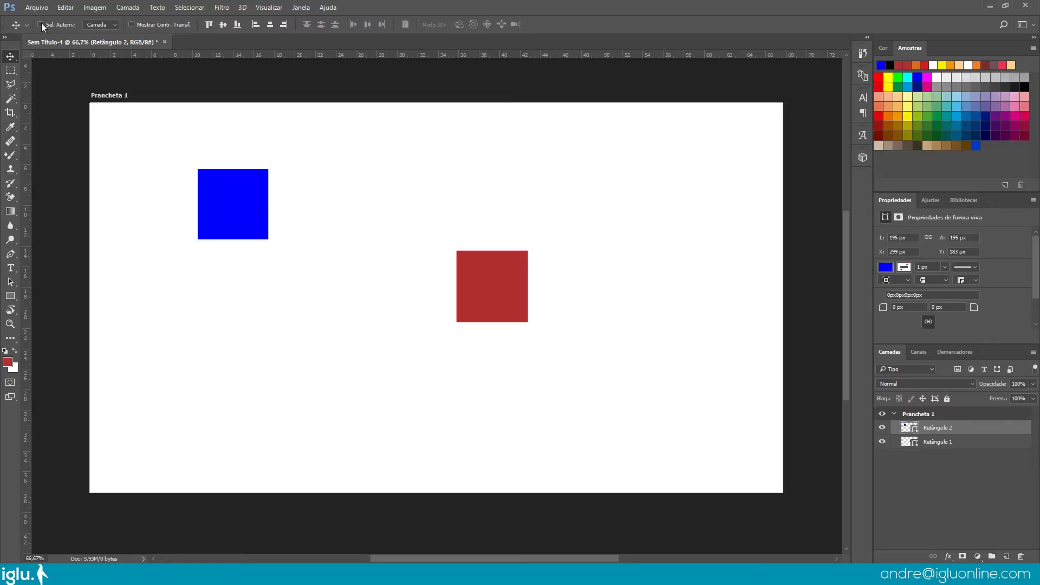
{"action": "left_click", "coordinate": [40, 24]}
{"action": "left_click", "coordinate": [502, 288]}
{"action": "left_click", "coordinate": [218, 200]}
{"action": "left_click", "coordinate": [491, 287]}
{"action": "left_click", "coordinate": [218, 204]}
{"action": "left_click", "coordinate": [484, 277]}
{"action": "left_click", "coordinate": [239, 207]}
{"action": "left_click", "coordinate": [501, 283]}
{"action": "left_click", "coordinate": [214, 193]}
{"action": "left_click", "coordinate": [477, 279]}
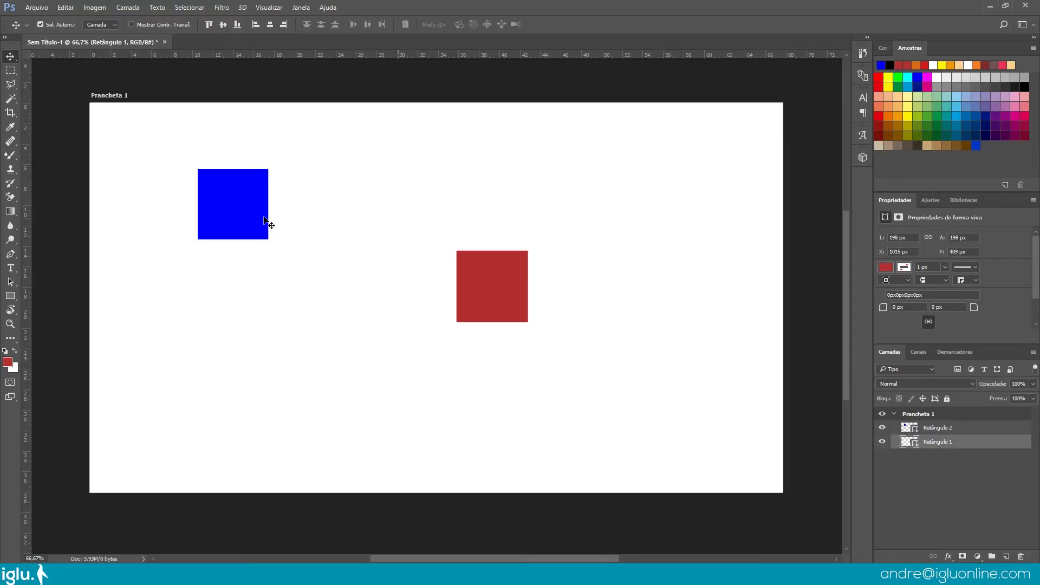
{"action": "left_click", "coordinate": [233, 212]}
{"action": "left_click", "coordinate": [485, 283]}
Move the red square to the artboard's upper-right area and the blue square to its upper-left area
{"action": "left_click_drag", "start_coordinate": [241, 201], "coordinate": [301, 304]}
{"action": "left_click_drag", "start_coordinate": [494, 288], "coordinate": [675, 202]}
{"action": "left_click_drag", "start_coordinate": [308, 292], "coordinate": [225, 174]}
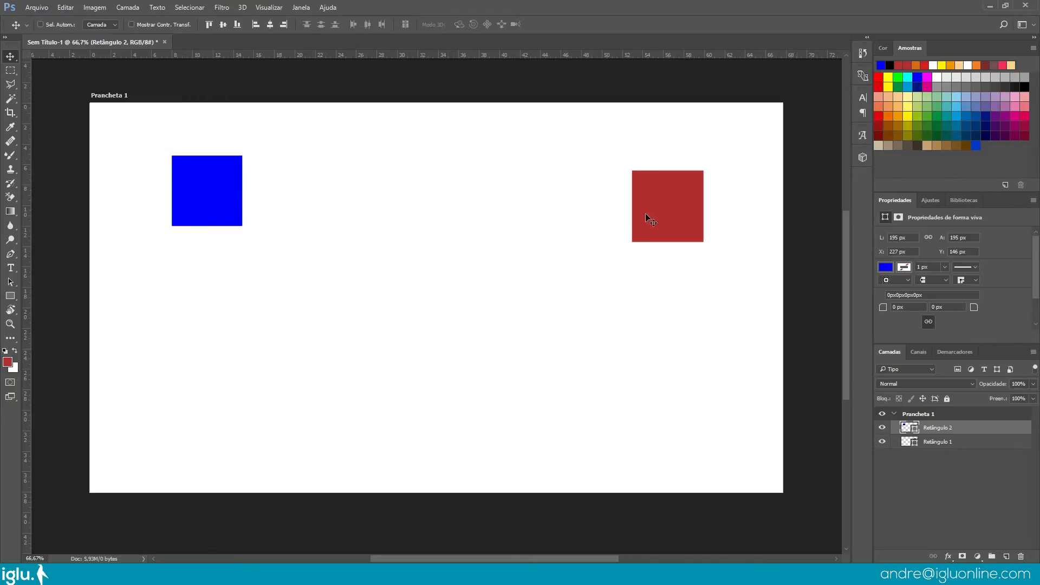
Turn off Auto-Select and reposition the blue square several times from various canvas points, ending at about X 623 px, Y 441 px
{"action": "left_click_drag", "start_coordinate": [673, 218], "coordinate": [638, 312]}
{"action": "left_click_drag", "start_coordinate": [283, 241], "coordinate": [463, 230]}
{"action": "left_click_drag", "start_coordinate": [597, 183], "coordinate": [551, 148]}
{"action": "left_click_drag", "start_coordinate": [470, 219], "coordinate": [710, 293]}
{"action": "left_click_drag", "start_coordinate": [346, 257], "coordinate": [531, 226]}
{"action": "left_click_drag", "start_coordinate": [405, 254], "coordinate": [473, 188]}
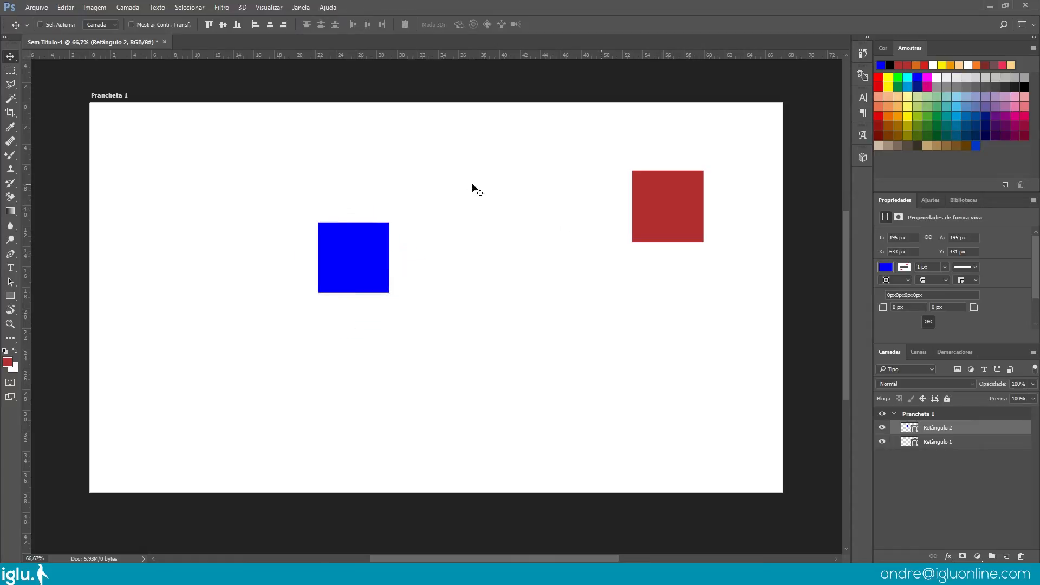
{"action": "left_click_drag", "start_coordinate": [478, 292], "coordinate": [385, 288]}
{"action": "left_click_drag", "start_coordinate": [377, 183], "coordinate": [458, 177]}
{"action": "left_click_drag", "start_coordinate": [550, 301], "coordinate": [553, 351]}
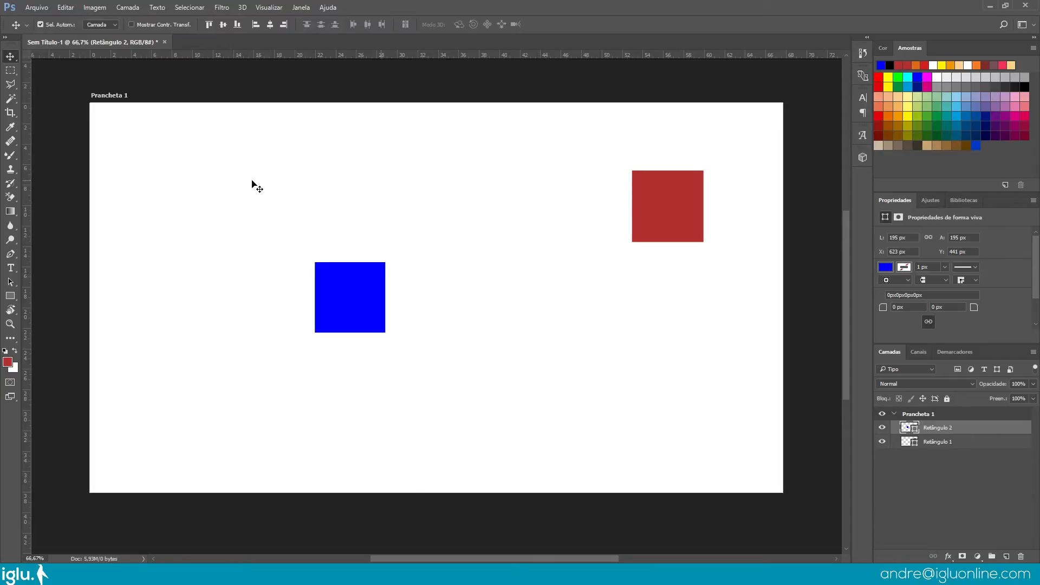
Select each square temporarily on the canvas and place blue and red side by side in the artboard's upper half
{"action": "left_click", "coordinate": [40, 25]}
{"action": "left_click_drag", "start_coordinate": [678, 225], "coordinate": [655, 261]}
{"action": "left_click_drag", "start_coordinate": [362, 297], "coordinate": [310, 264]}
{"action": "left_click", "coordinate": [327, 268], "text": "ctrl"}
{"action": "left_click_drag", "start_coordinate": [358, 292], "coordinate": [337, 193]}
{"action": "left_click_drag", "start_coordinate": [593, 212], "coordinate": [482, 222]}
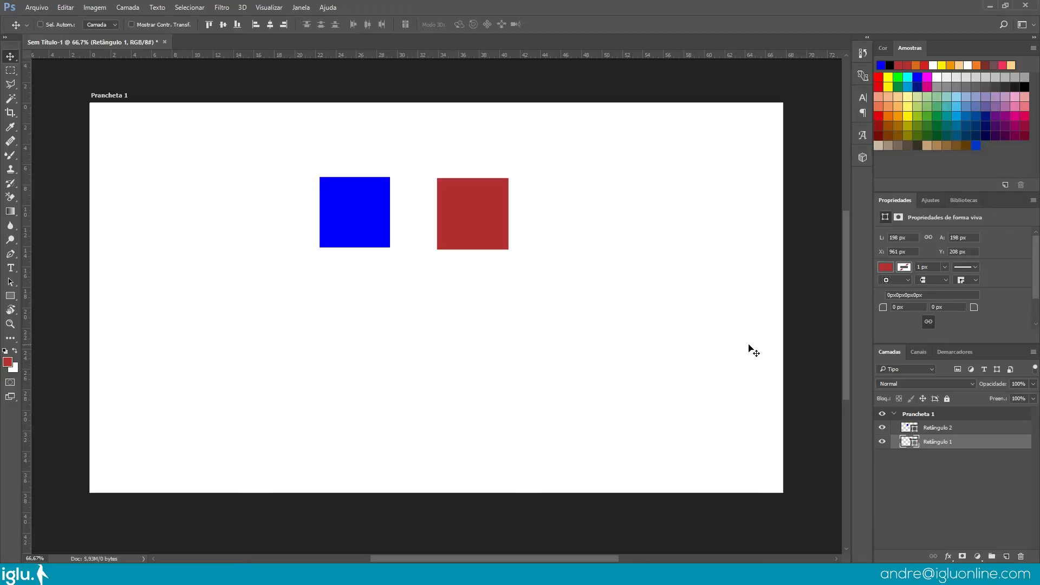
Select both layers Retângulo 2 and Retângulo 1 and move the squares together to about X 928 px, Y 464 px
{"action": "left_click", "coordinate": [979, 429]}
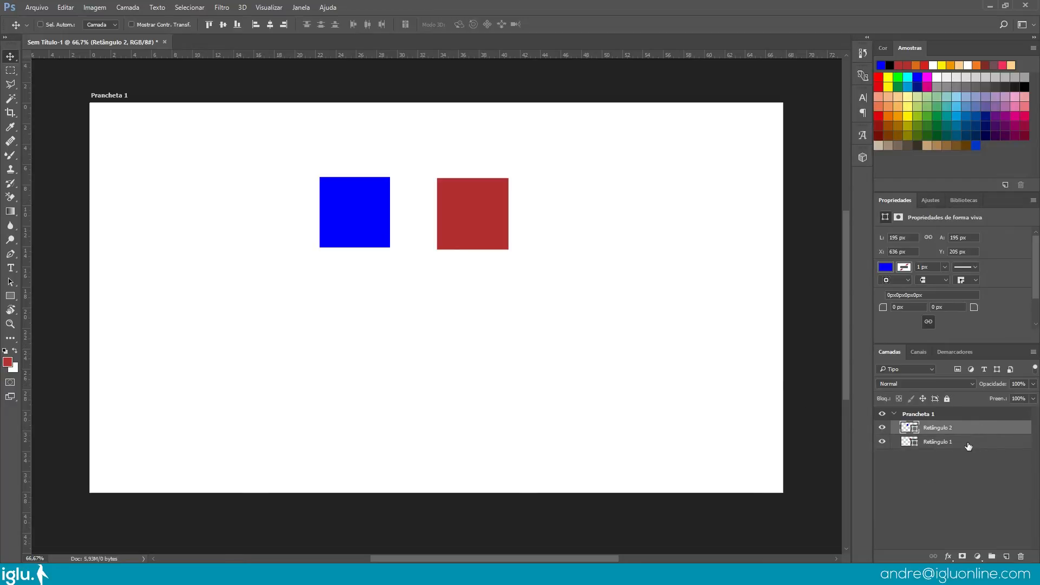
{"action": "key", "text": "ctrl"}
{"action": "left_click", "coordinate": [953, 443], "text": "ctrl"}
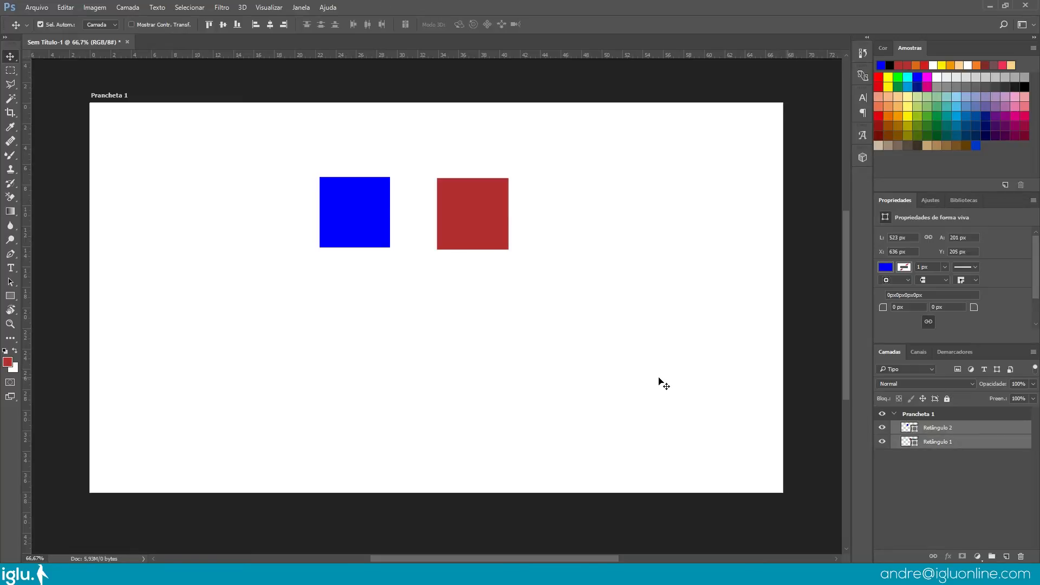
{"action": "left_click_drag", "start_coordinate": [476, 218], "coordinate": [613, 410]}
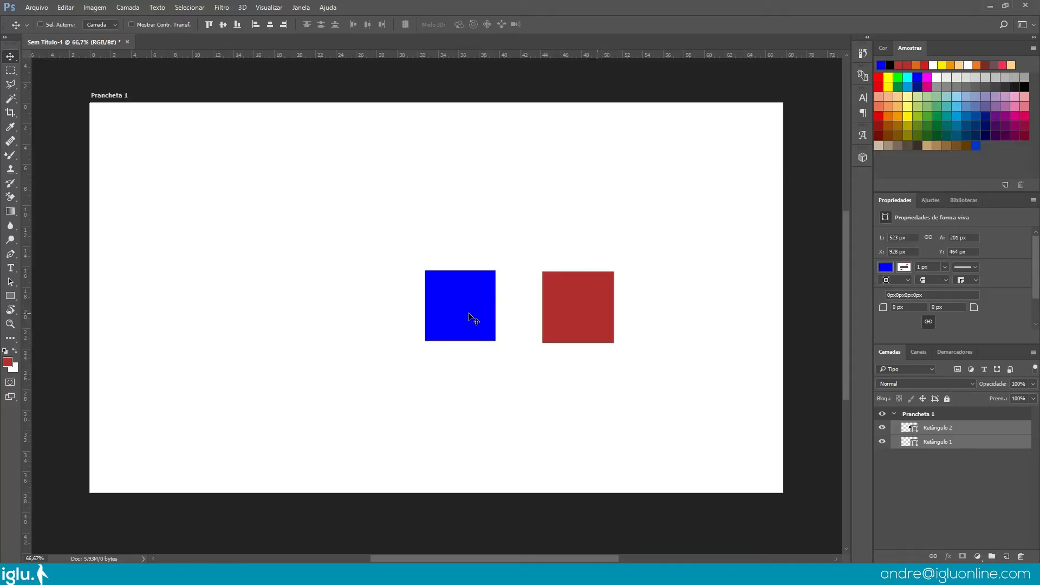
Draw two more squares above the existing pair, filling the first green and the second magenta
{"action": "key", "text": "u"}
{"action": "left_click_drag", "start_coordinate": [366, 189], "coordinate": [432, 254]}
{"action": "left_click", "coordinate": [885, 267]}
{"action": "left_click_drag", "start_coordinate": [572, 141], "coordinate": [648, 216]}
{"action": "left_click", "coordinate": [885, 266]}
{"action": "left_click", "coordinate": [935, 337]}
Draw a square about 216 px wide beside the blue one on the artboard and fill it black
{"action": "left_click_drag", "start_coordinate": [244, 276], "coordinate": [323, 354]}
{"action": "left_click", "coordinate": [884, 266]}
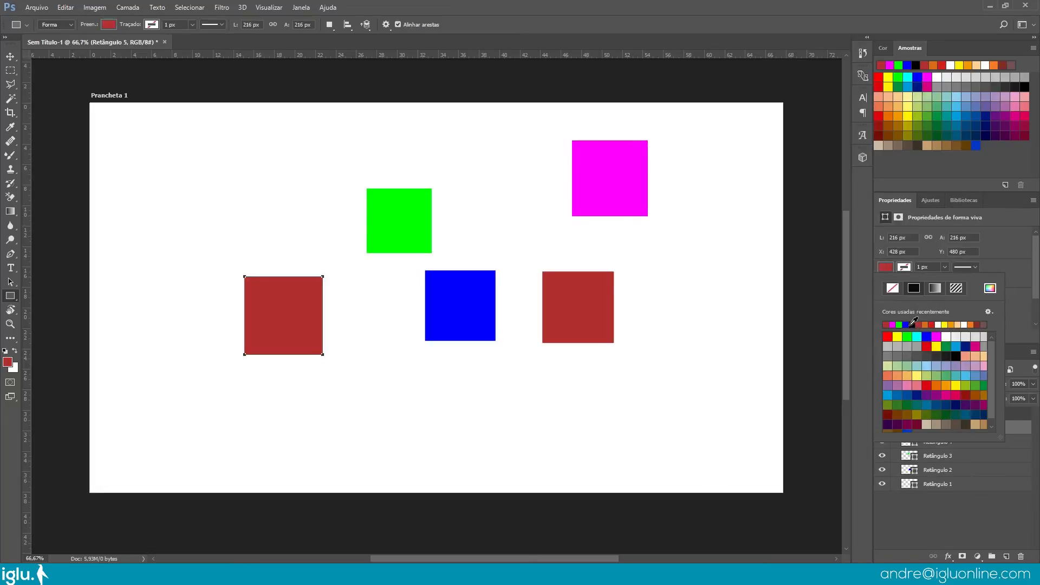
{"action": "left_click", "coordinate": [956, 356]}
Scatter the five squares across the artboard, with black at the lower left, magenta at the upper right and red at the lower right
{"action": "key", "text": "v"}
{"action": "left_click_drag", "start_coordinate": [283, 315], "coordinate": [176, 421]}
{"action": "left_click_drag", "start_coordinate": [379, 253], "coordinate": [294, 262]}
{"action": "left_click_drag", "start_coordinate": [460, 305], "coordinate": [422, 214]}
{"action": "left_click_drag", "start_coordinate": [609, 178], "coordinate": [695, 168]}
{"action": "left_click_drag", "start_coordinate": [578, 307], "coordinate": [399, 327]}
Rename the square layers, from the lowest up, as Vermelho, Azul, Verdr, Rosa and Preto
{"action": "double_click", "coordinate": [938, 483]}
{"action": "type", "text": "Vermelho"}
{"action": "key", "text": "Return"}
{"action": "left_click", "coordinate": [881, 470]}
{"action": "left_click", "coordinate": [881, 469]}
{"action": "double_click", "coordinate": [937, 470]}
{"action": "type", "text": "Azul"}
{"action": "key", "text": "shift+Tab"}
{"action": "type", "text": "Verdr"}
{"action": "key", "text": "shift+Tab"}
{"action": "type", "text": "Rosa"}
{"action": "key", "text": "shift+Tab"}
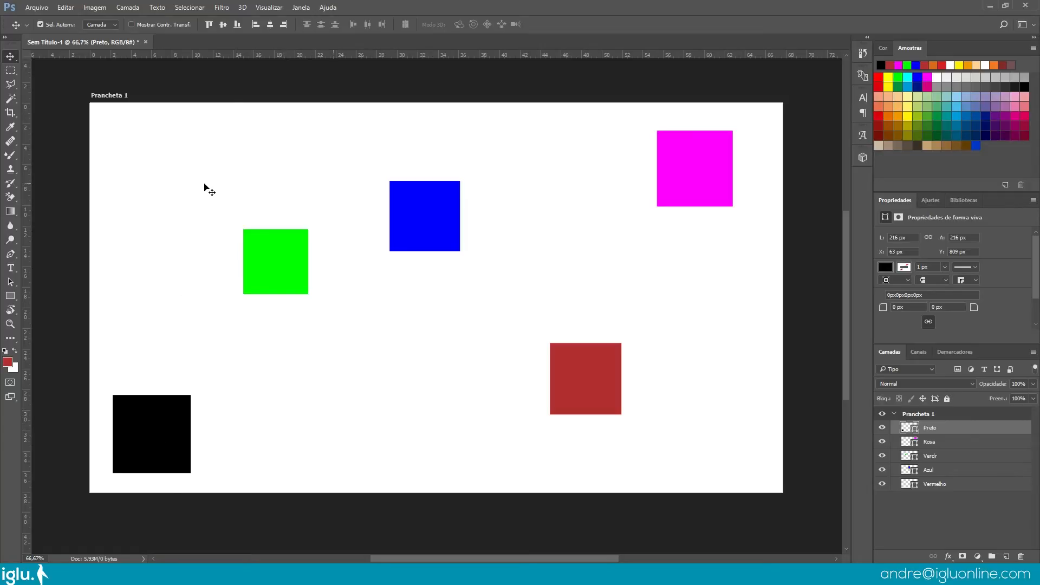
Align the black square vertically to the artboard's top edge, bottom edge and vertical centre in turn
{"action": "left_click", "coordinate": [210, 25]}
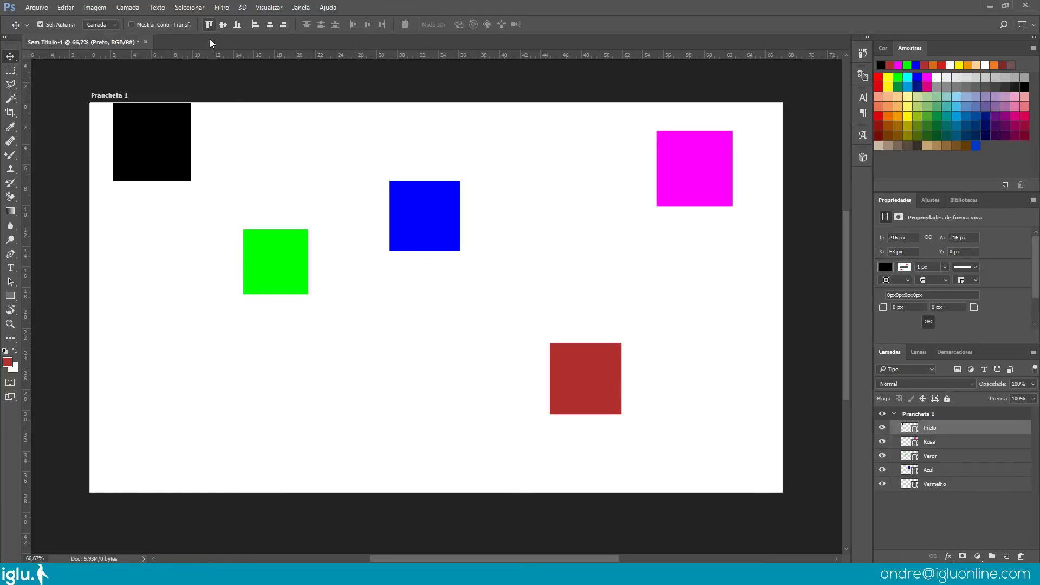
{"action": "left_click", "coordinate": [237, 25]}
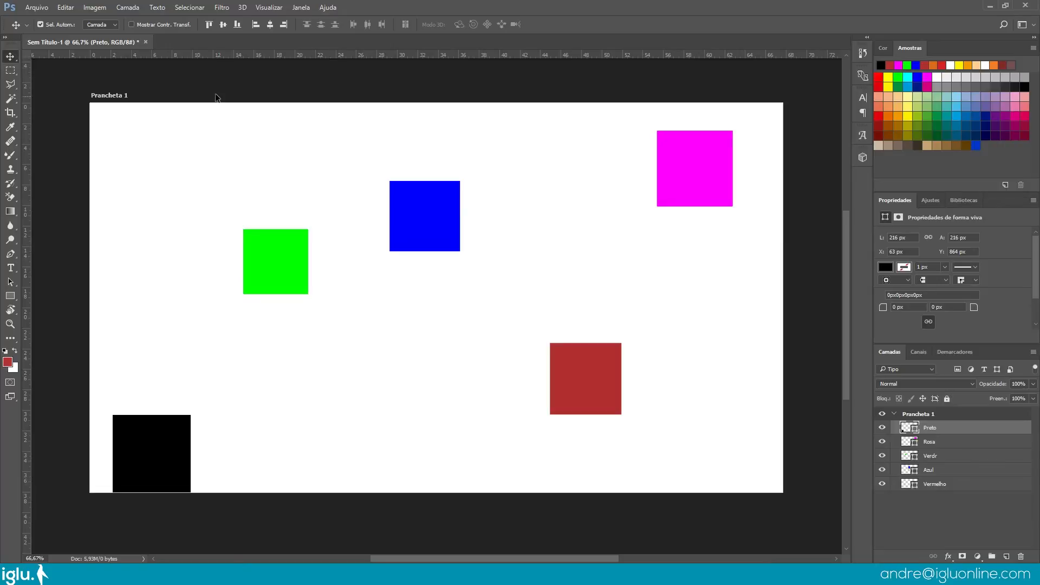
{"action": "left_click", "coordinate": [223, 25]}
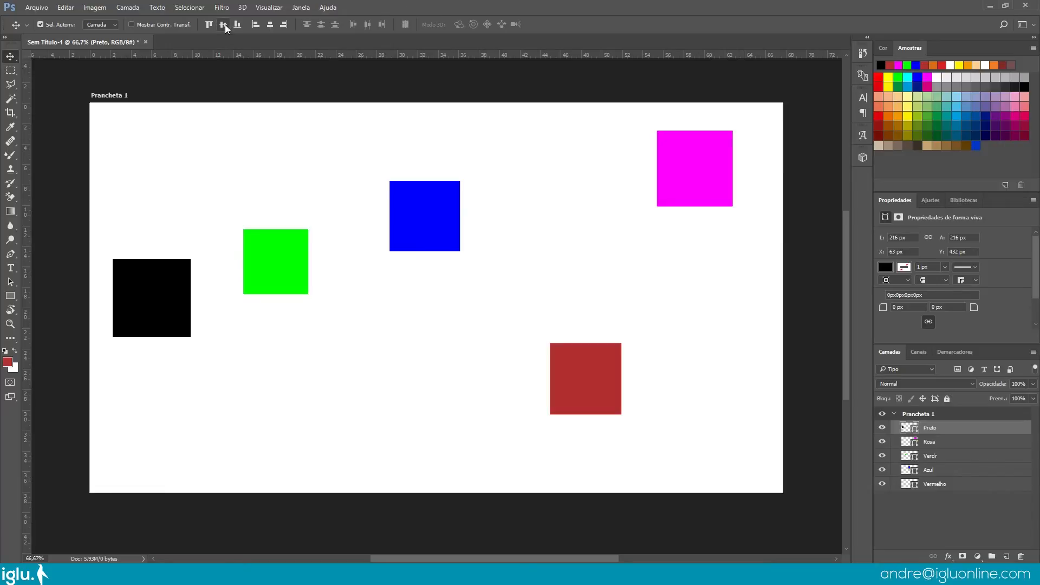
Align the black square horizontally to the artboard's centre, right edge and left edge, ending at the right edge
{"action": "left_click", "coordinate": [269, 25]}
{"action": "left_click", "coordinate": [284, 25]}
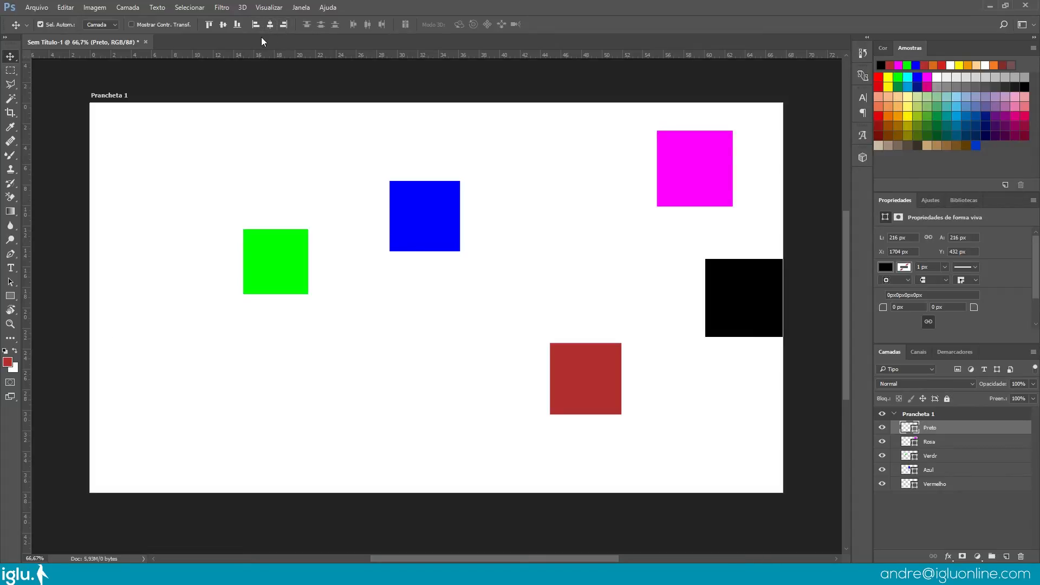
{"action": "left_click", "coordinate": [256, 24]}
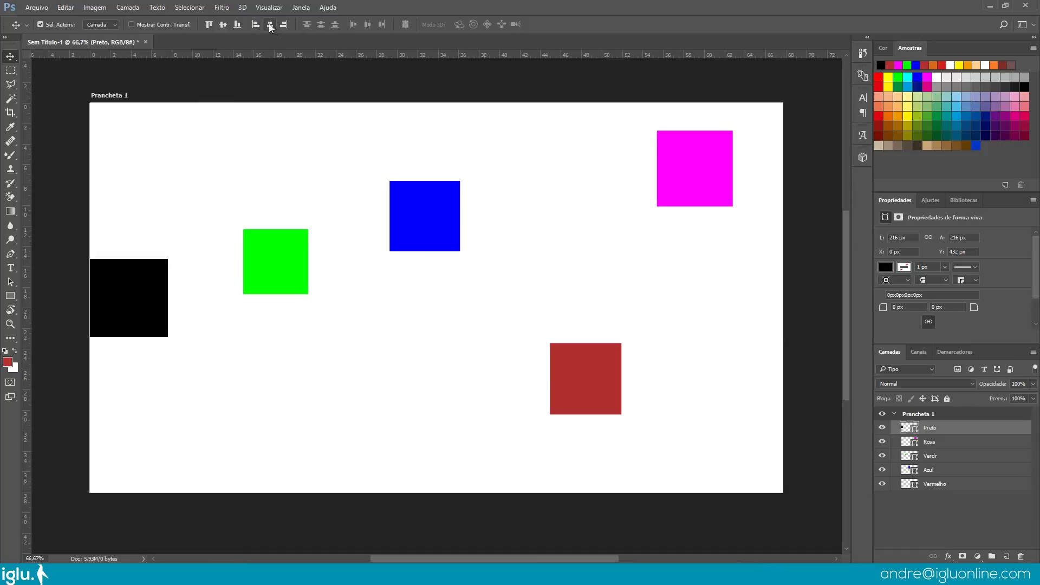
{"action": "left_click", "coordinate": [269, 24]}
{"action": "left_click", "coordinate": [284, 25]}
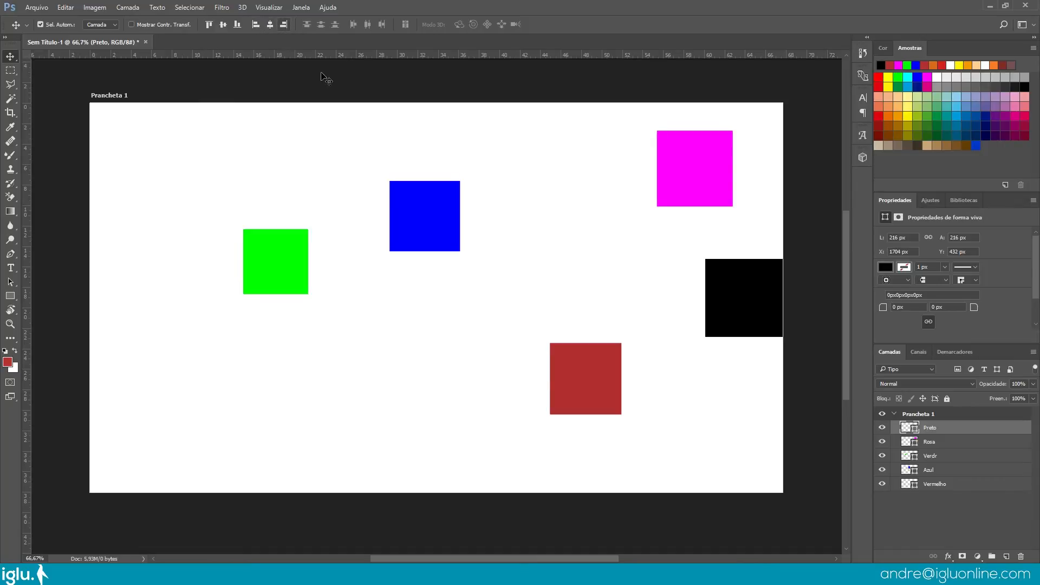
Move the black square near the artboard's lower-left corner and distribute all five square layers vertically by their top edges
{"action": "left_click_drag", "start_coordinate": [718, 288], "coordinate": [147, 415]}
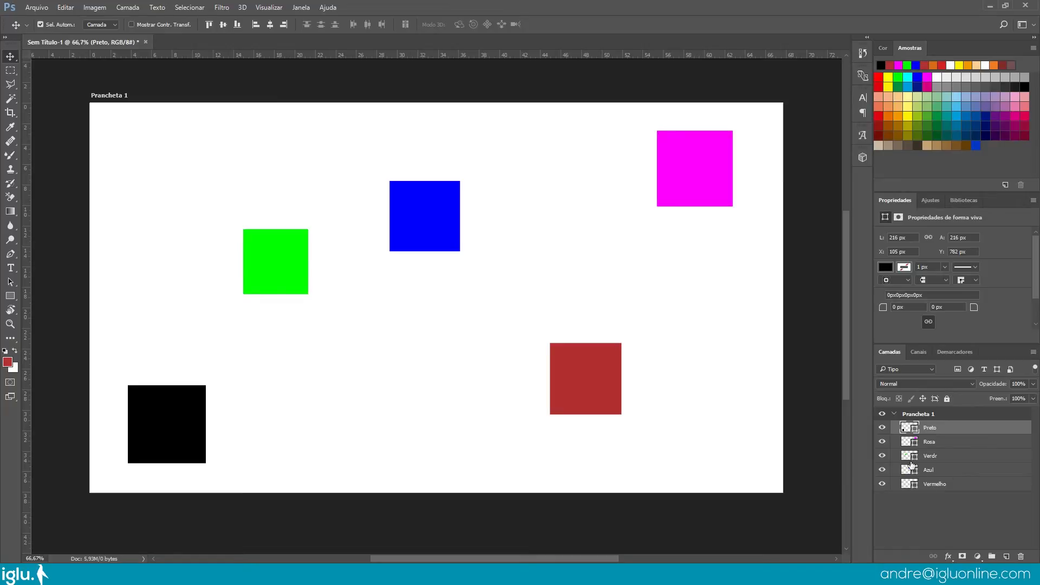
{"action": "key", "text": "ctrl+z"}
{"action": "left_click", "coordinate": [946, 486], "text": "shift"}
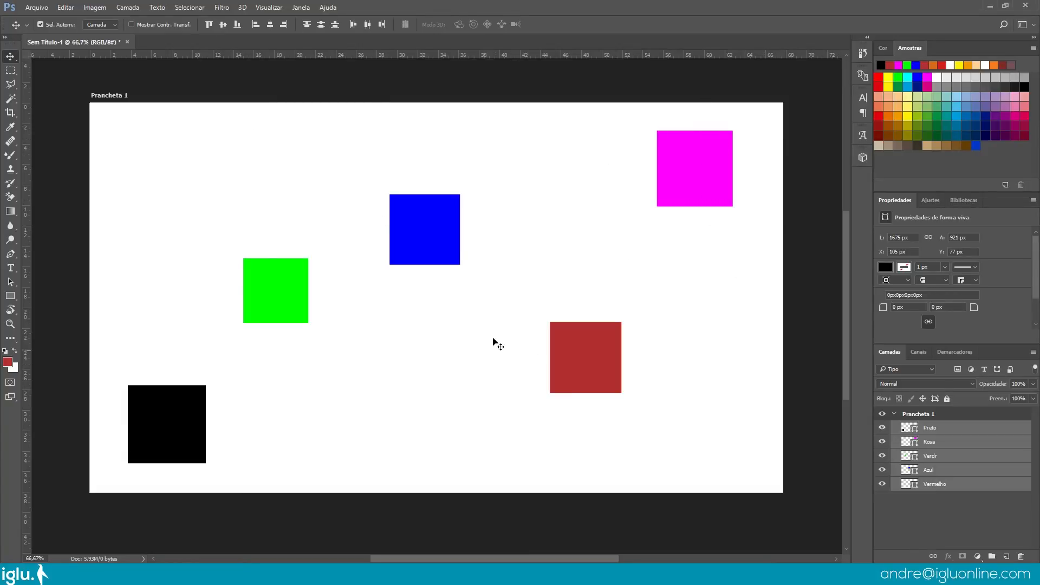
Try aligning the five selected squares by their top edges and by their bottom edges, undoing each alignment
{"action": "left_click", "coordinate": [210, 26]}
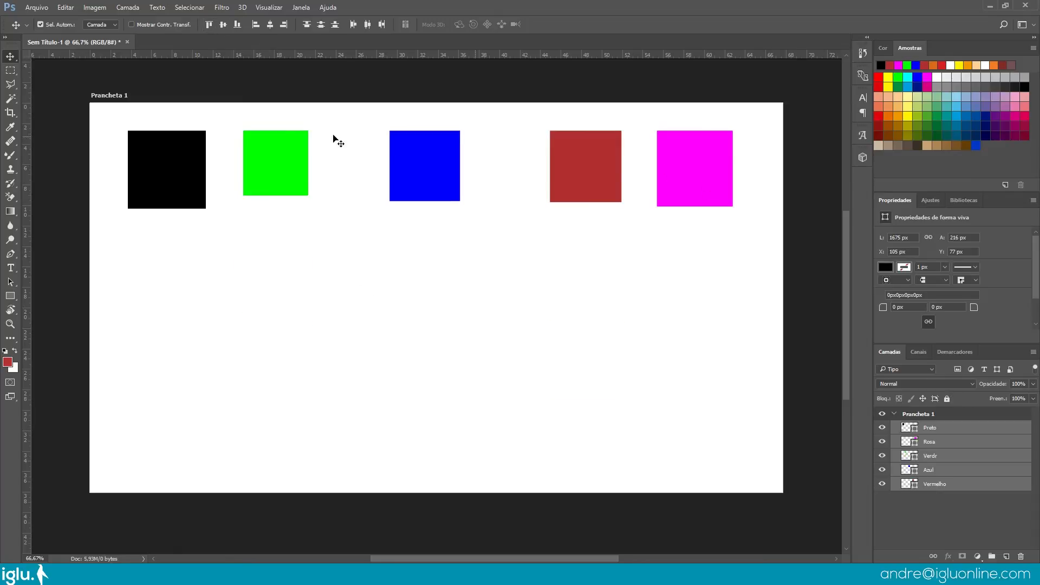
{"action": "key", "text": "ctrl+z"}
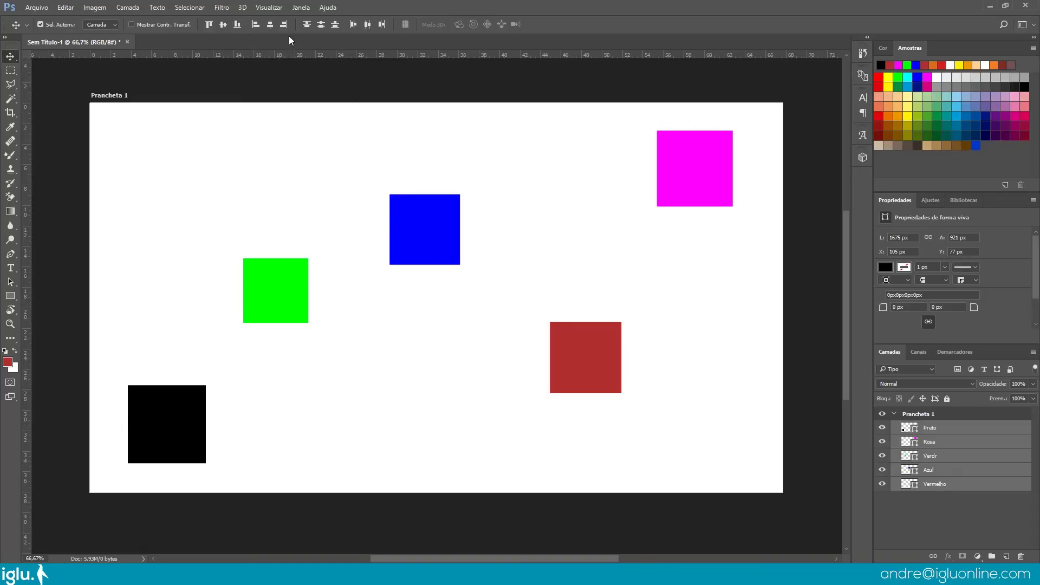
{"action": "left_click", "coordinate": [237, 24]}
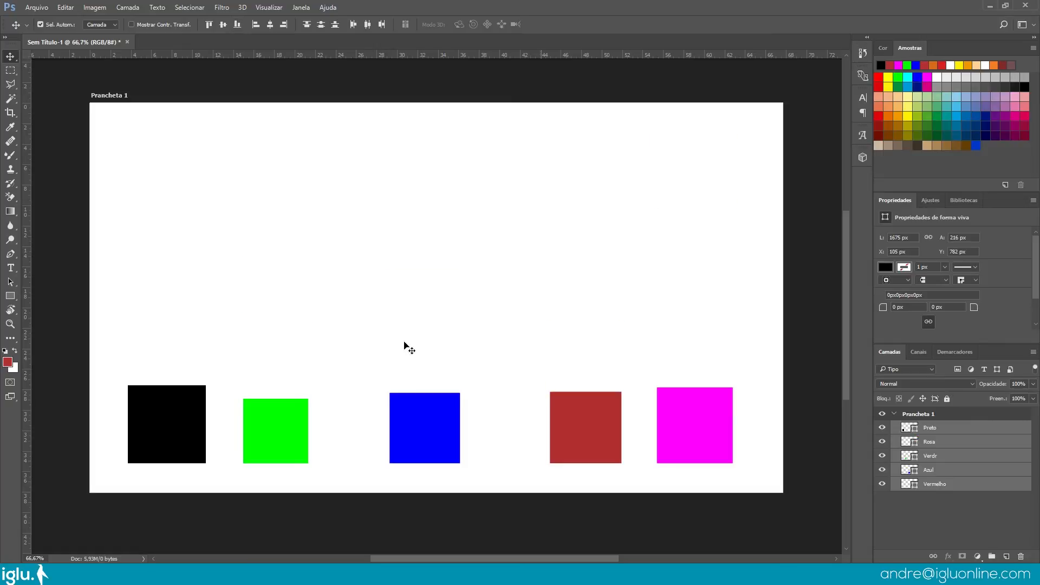
{"action": "key", "text": "z"}
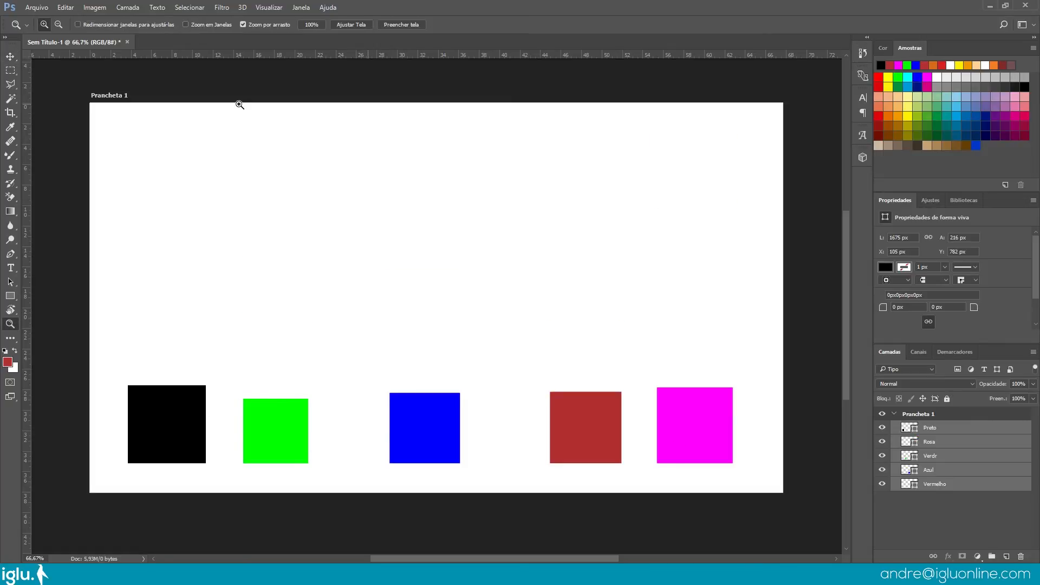
{"action": "key", "text": "ctrl+z"}
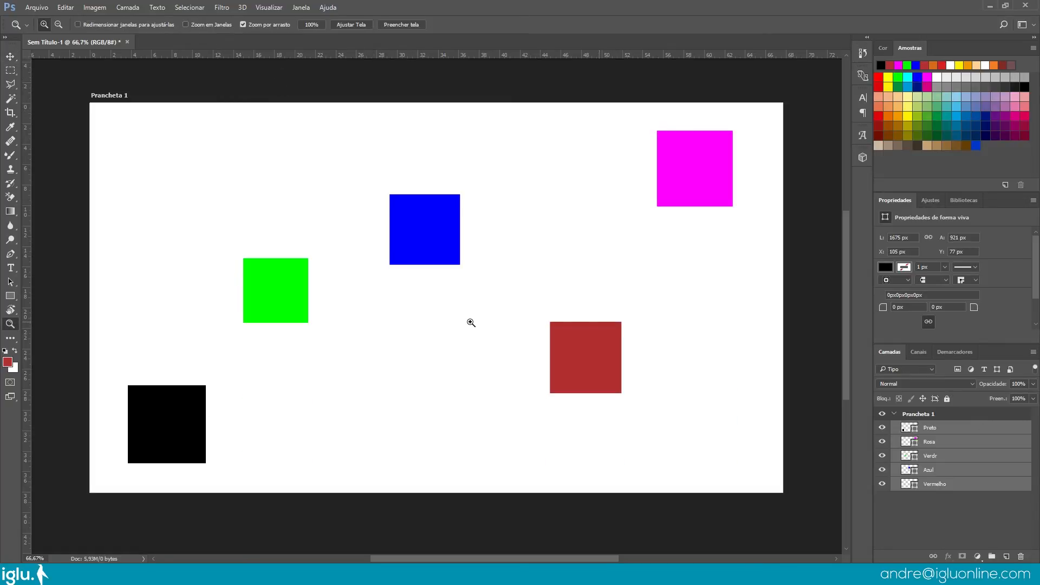
{"action": "key", "text": "v"}
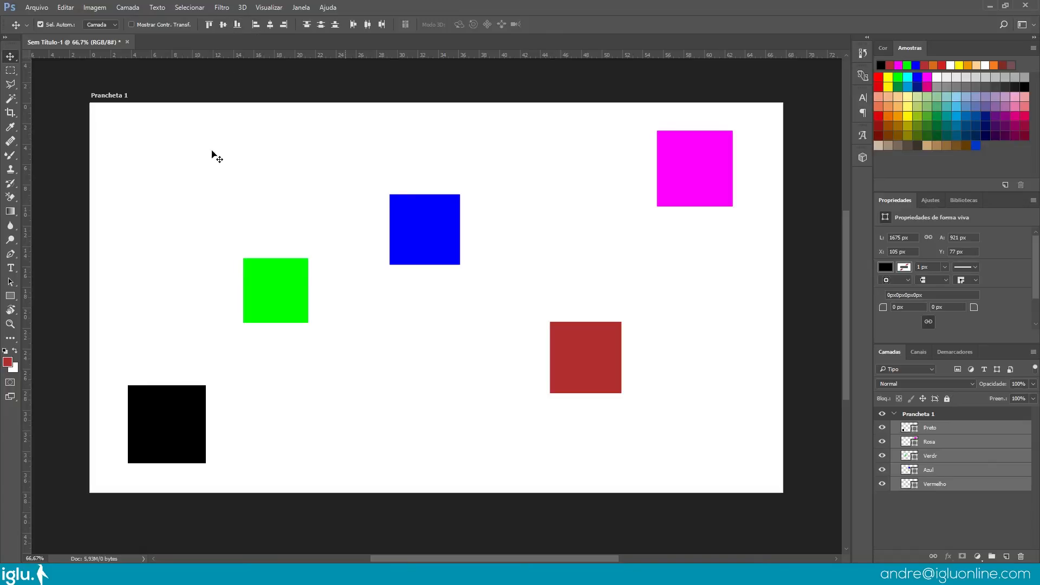
Try aligning the five squares by their left edges, right edges and vertical centres, undoing each alignment
{"action": "left_click", "coordinate": [256, 24]}
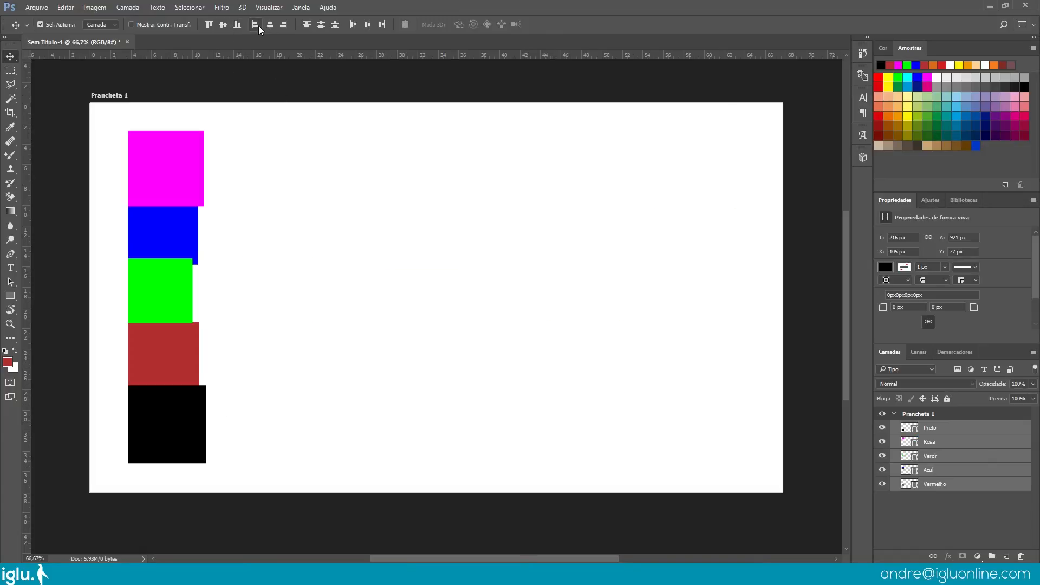
{"action": "key", "text": "ctrl+z"}
{"action": "left_click", "coordinate": [284, 24]}
{"action": "key", "text": "ctrl+z"}
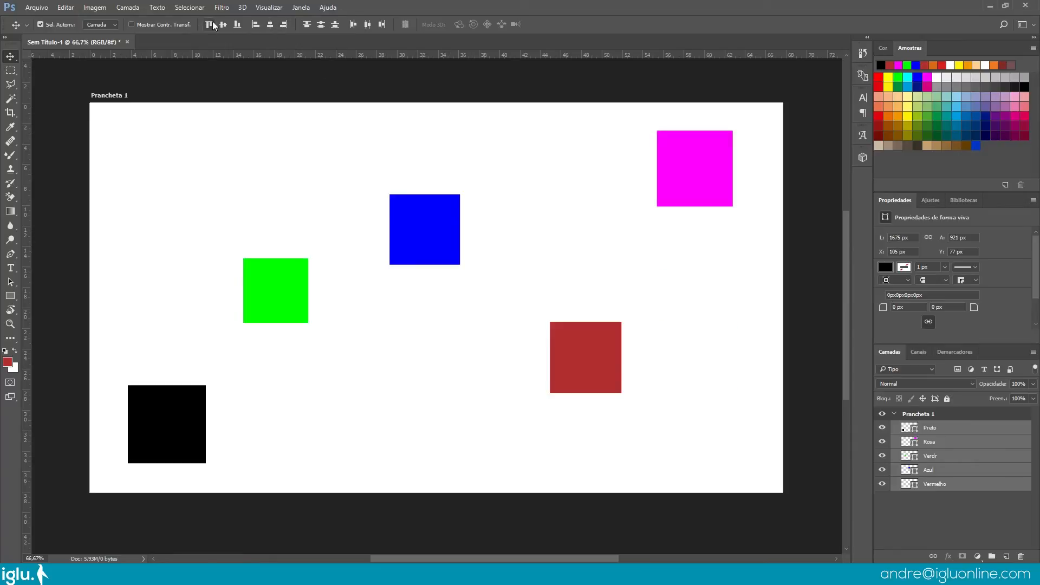
{"action": "left_click", "coordinate": [222, 24]}
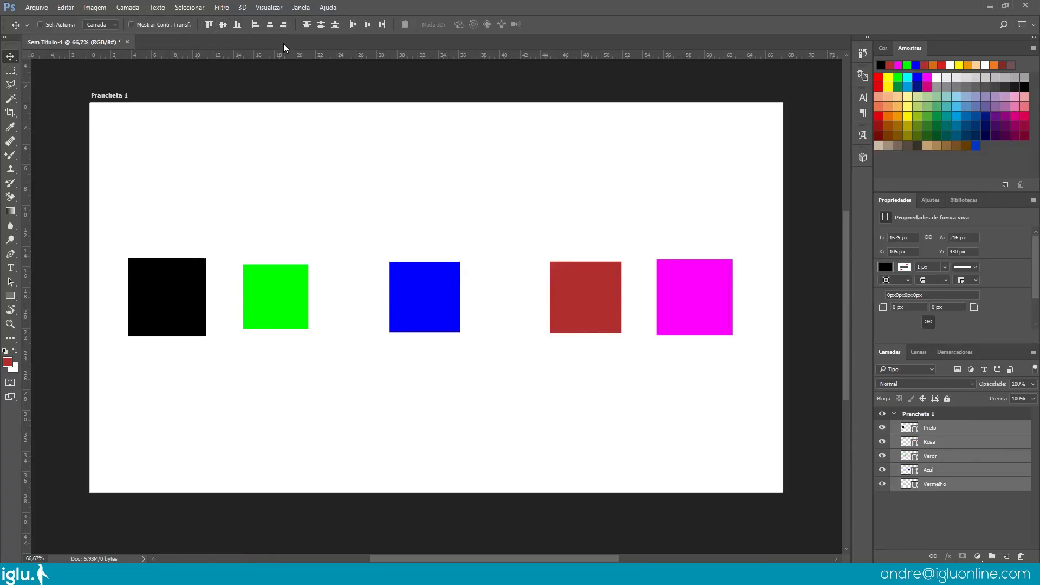
{"action": "key", "text": "ctrl+z"}
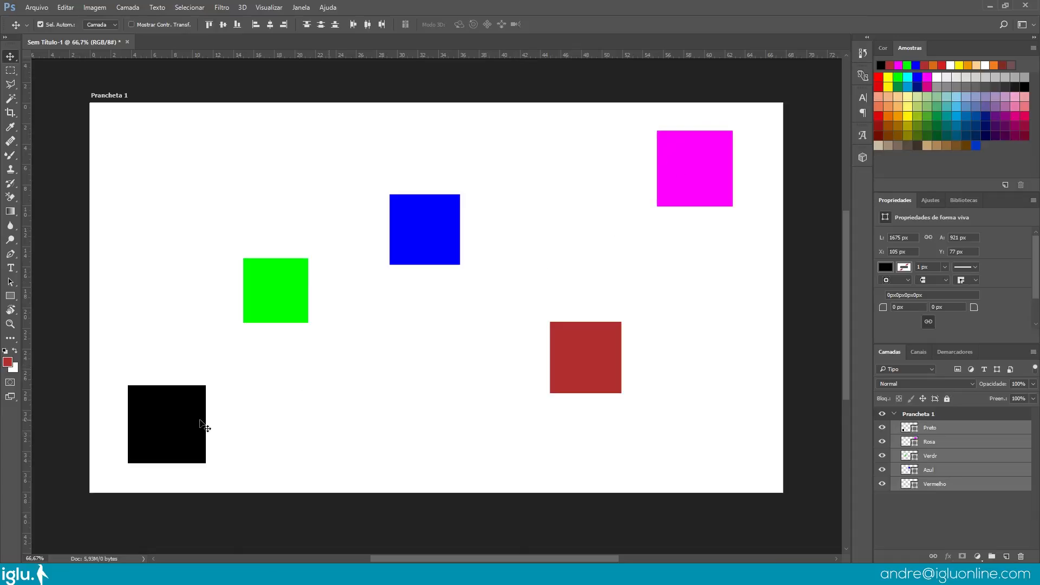
Try aligning the five selected squares by their horizontal centres, undo the alignment and deselect the squares
{"action": "left_click", "coordinate": [270, 24]}
{"action": "key", "text": "ctrl+z"}
{"action": "left_click", "coordinate": [580, 219]}
Move the pink, blue, red and green squares leftward on the artboard, closer to the black square
{"action": "left_click_drag", "start_coordinate": [708, 172], "coordinate": [530, 165]}
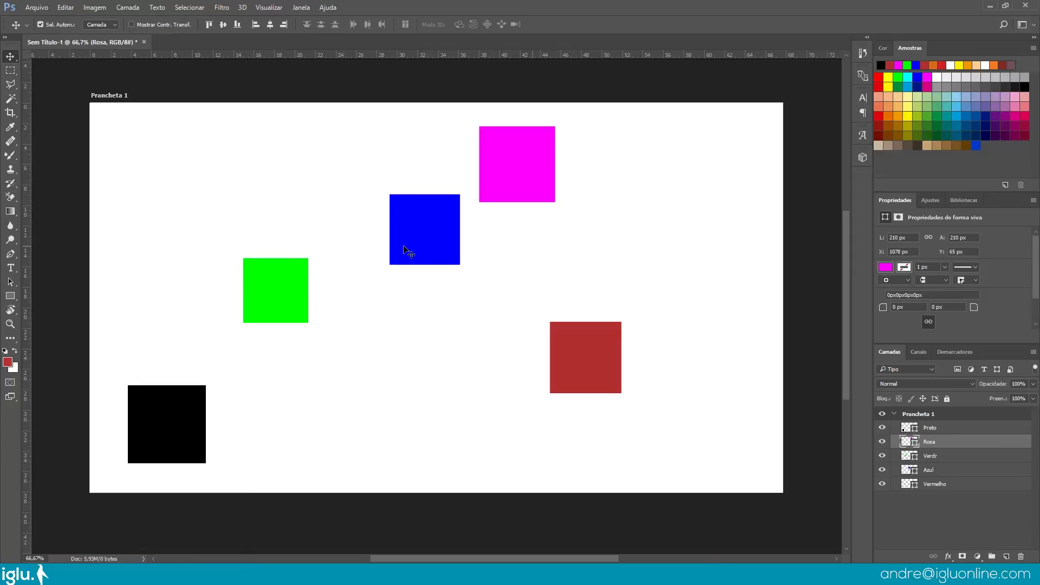
{"action": "left_click_drag", "start_coordinate": [407, 250], "coordinate": [364, 250]}
{"action": "left_click_drag", "start_coordinate": [582, 358], "coordinate": [441, 368]}
{"action": "left_click_drag", "start_coordinate": [286, 301], "coordinate": [275, 301]}
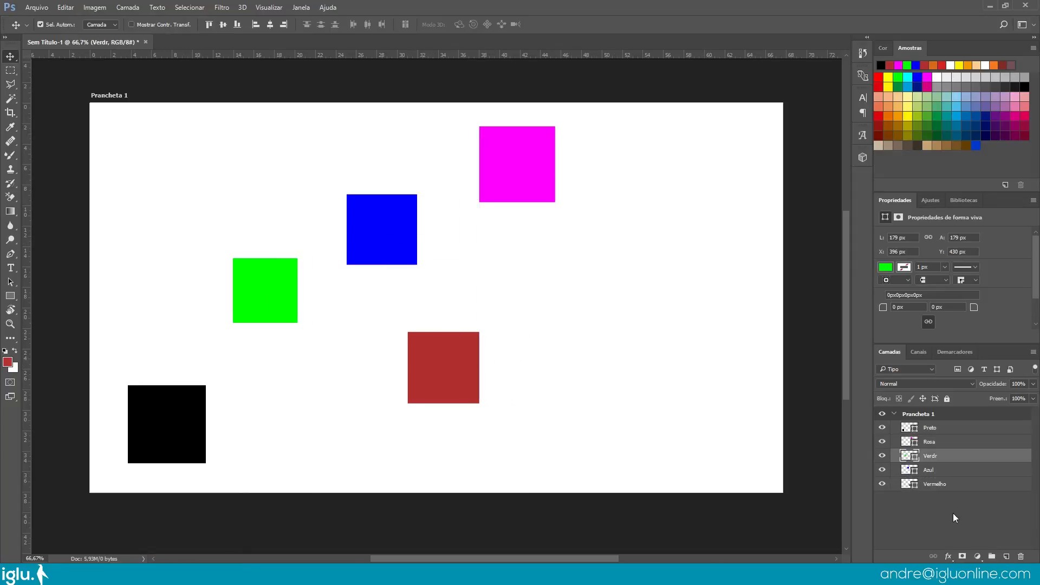
Select all five square layers, try aligning them by horizontal centres, and undo back to the more widely spread arrangement
{"action": "left_click", "coordinate": [950, 427]}
{"action": "left_click", "coordinate": [958, 488], "text": "shift"}
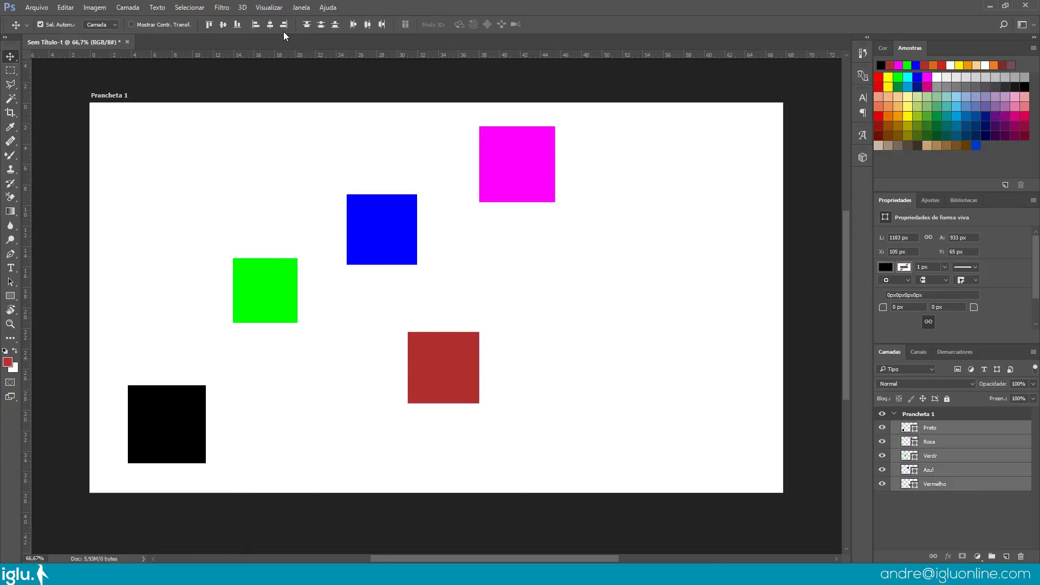
{"action": "left_click", "coordinate": [270, 25]}
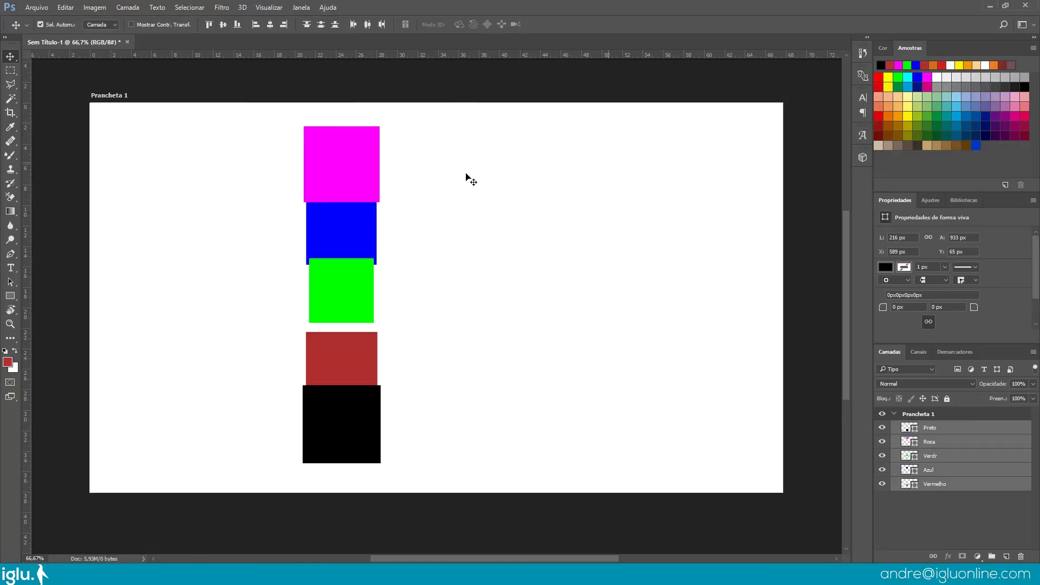
{"action": "key", "text": "ctrl+z"}
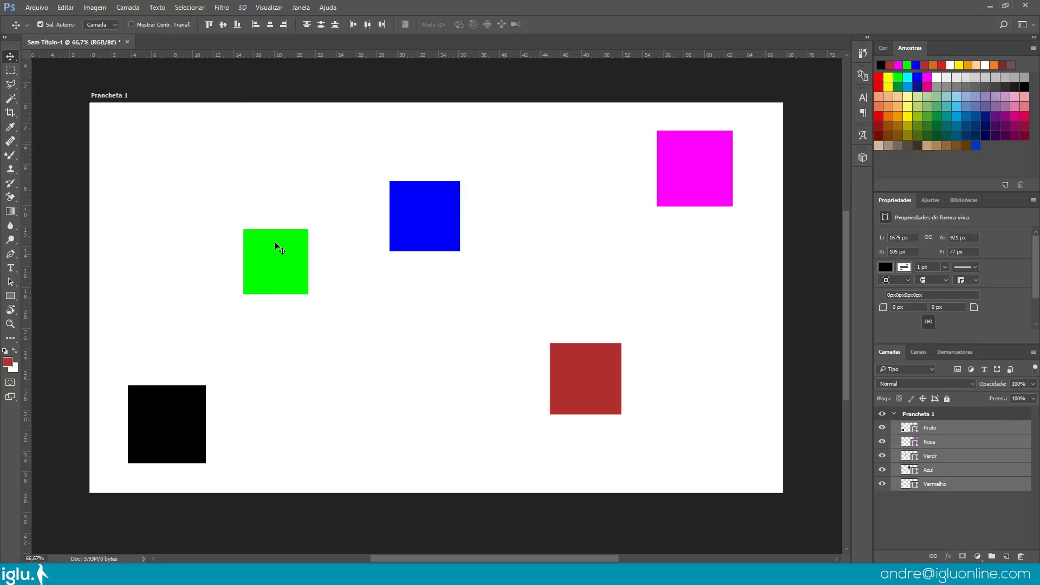
Distribute the five selected squares by their horizontal centres and by their vertical centres
{"action": "left_click", "coordinate": [367, 24]}
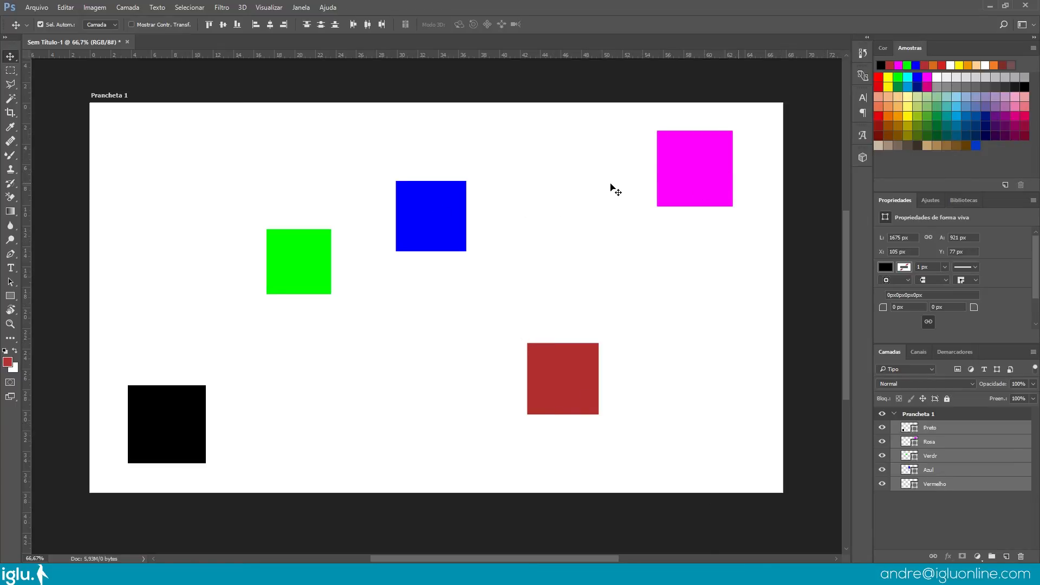
{"action": "left_click", "coordinate": [321, 25]}
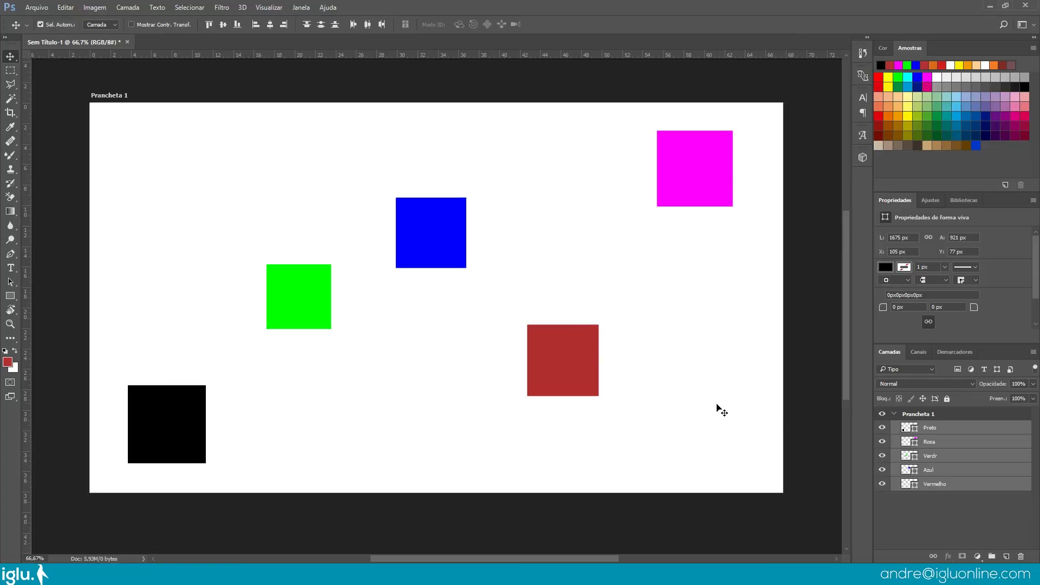
Shift all five selected squares together slightly down and to the left on the artboard
{"action": "key", "text": "m"}
{"action": "key", "text": "v"}
{"action": "mouse_move", "coordinate": [310, 292]}
{"action": "left_mouse_down"}
{"action": "mouse_move", "coordinate": [287, 288]}
{"action": "mouse_move", "coordinate": [307, 300]}
{"action": "left_mouse_up"}
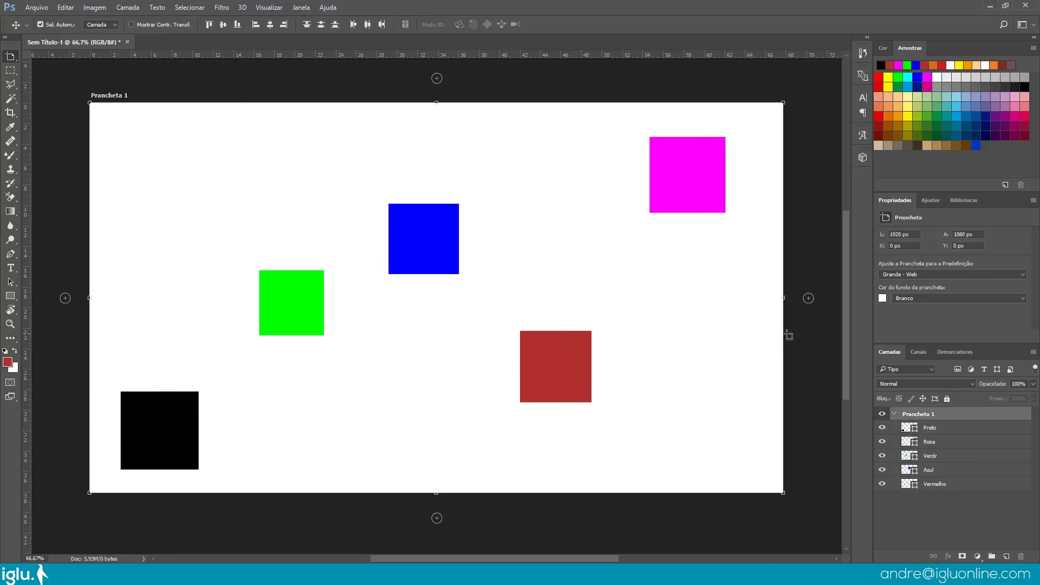
Move the green, blue and red squares one by one into an uneven cluster close to the black square
{"action": "left_click", "coordinate": [945, 427]}
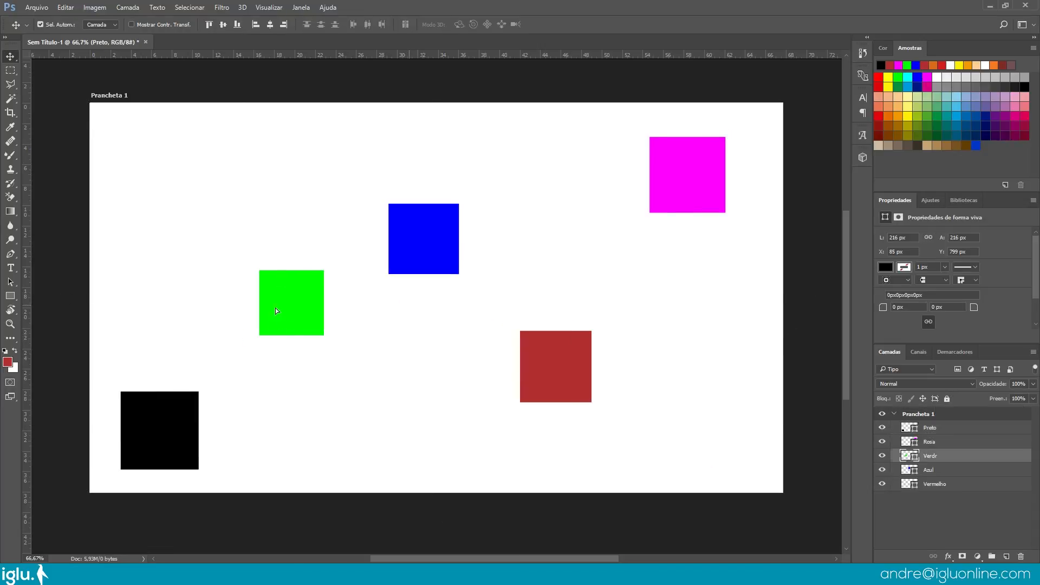
{"action": "left_click_drag", "start_coordinate": [281, 301], "coordinate": [259, 299]}
{"action": "left_click_drag", "start_coordinate": [399, 241], "coordinate": [345, 235]}
{"action": "left_click_drag", "start_coordinate": [550, 371], "coordinate": [405, 391]}
{"action": "left_click", "coordinate": [263, 316]}
{"action": "left_click_drag", "start_coordinate": [263, 316], "coordinate": [250, 337]}
{"action": "left_click_drag", "start_coordinate": [343, 243], "coordinate": [262, 373]}
{"action": "left_click_drag", "start_coordinate": [413, 400], "coordinate": [377, 407]}
Select all five square layers and distribute them by their horizontal centres and vertical centres
{"action": "left_click", "coordinate": [941, 432], "text": "shift"}
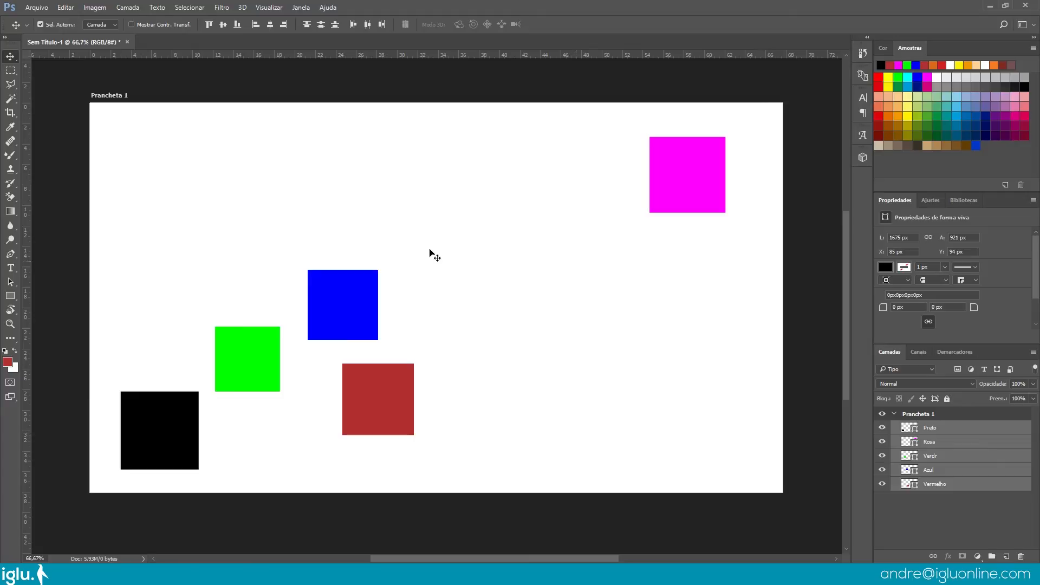
{"action": "left_click", "coordinate": [369, 25]}
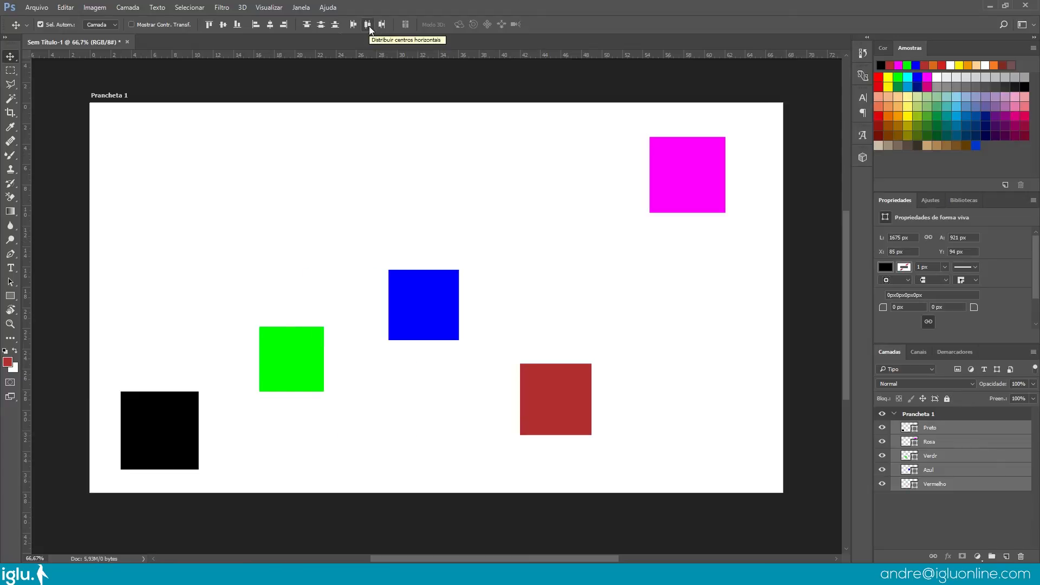
{"action": "left_click", "coordinate": [320, 24]}
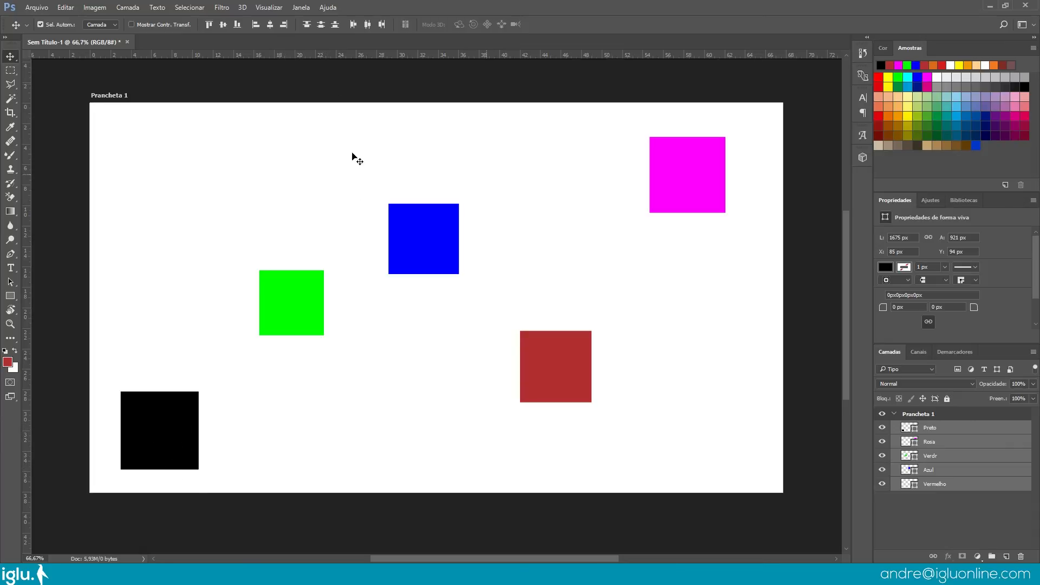
Distribute the five squares vertically by their top edges, by their bottom edges, and again by their vertical centres
{"action": "left_click", "coordinate": [308, 24]}
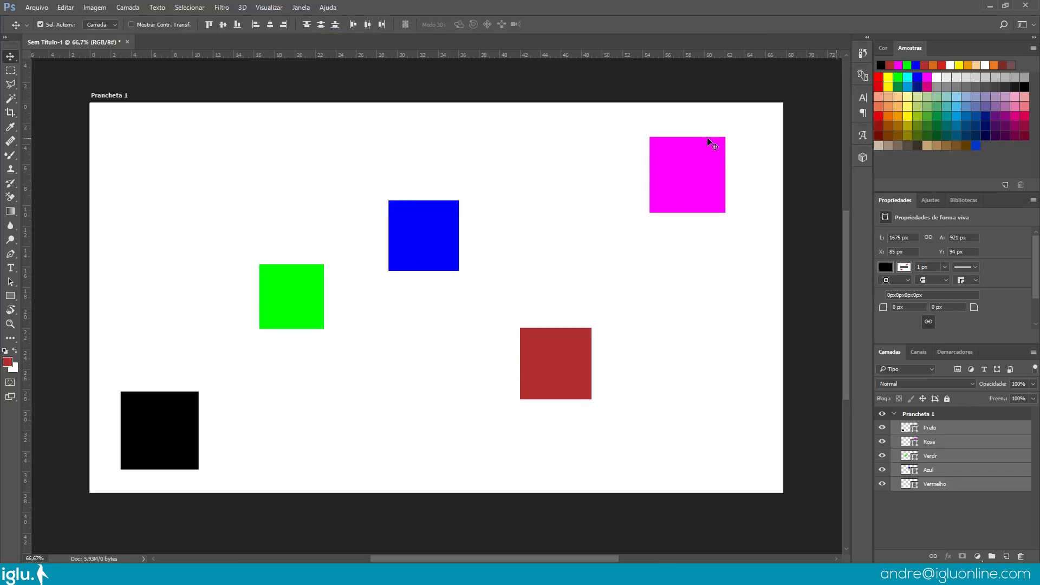
{"action": "left_click", "coordinate": [336, 24]}
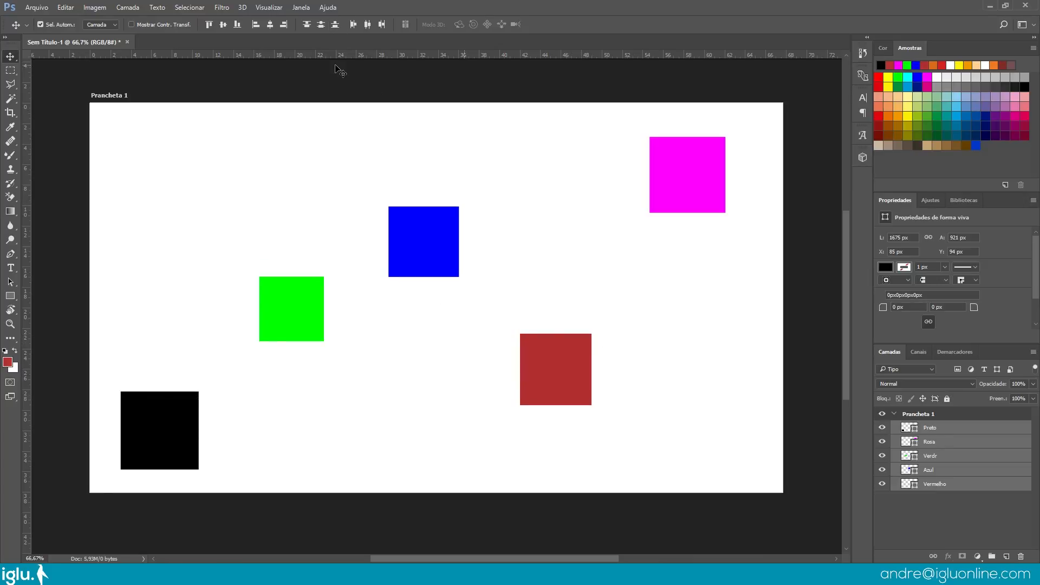
{"action": "left_click", "coordinate": [321, 25]}
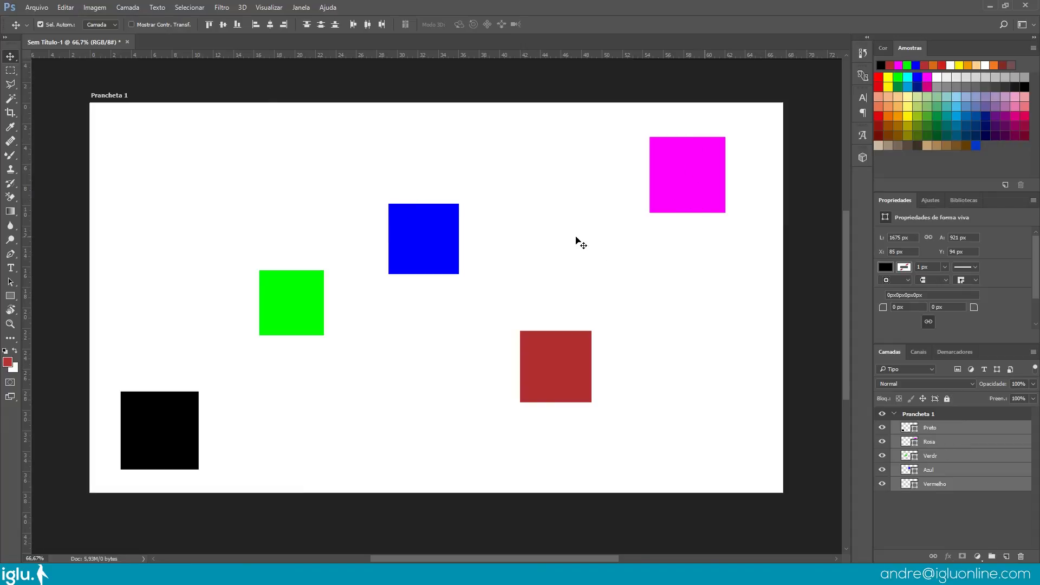
Stack the blue, red and green squares below the pink one and move the black square near the artboard's middle
{"action": "left_click", "coordinate": [162, 422]}
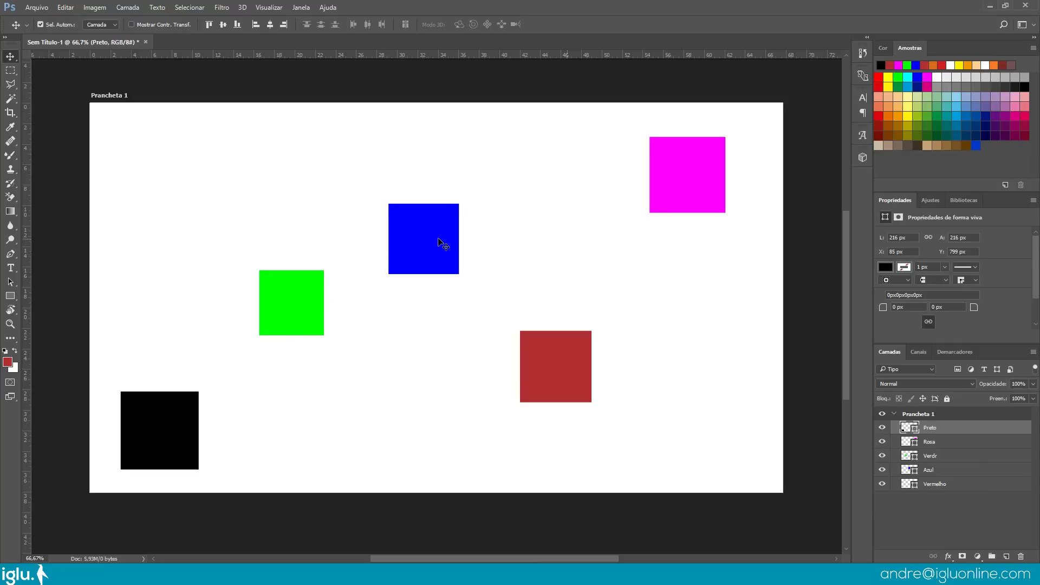
{"action": "left_click_drag", "start_coordinate": [433, 242], "coordinate": [704, 284]}
{"action": "left_click_drag", "start_coordinate": [575, 371], "coordinate": [705, 375]}
{"action": "left_click_drag", "start_coordinate": [292, 305], "coordinate": [698, 466]}
{"action": "left_click_drag", "start_coordinate": [161, 425], "coordinate": [383, 290]}
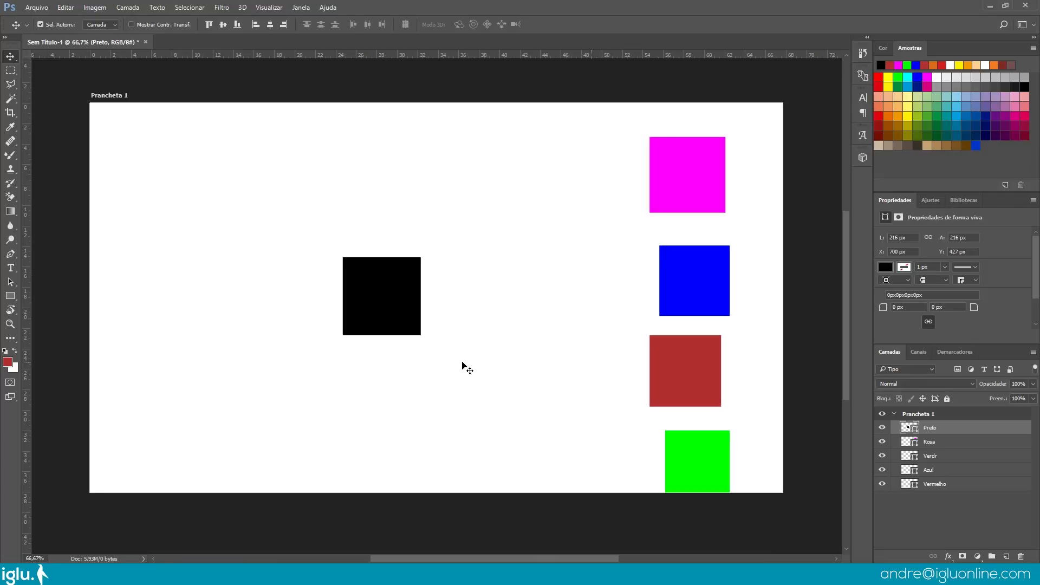
Nudge the black square up in small increments and back down to a Y position of 468 px
{"action": "key", "text": "Up"}
{"action": "key", "text": "Up"}
{"action": "key", "text": "Up"}
{"action": "key", "text": "Up"}
{"action": "key", "text": "Up"}
{"action": "key", "text": "Up"}
{"action": "key", "text": "Up"}
{"action": "key", "text": "Up"}
{"action": "key", "text": "Up"}
{"action": "key", "text": "Up"}
{"action": "key", "text": "Up"}
{"action": "key", "text": "Up"}
{"action": "key", "text": "Up"}
{"action": "key", "text": "Up"}
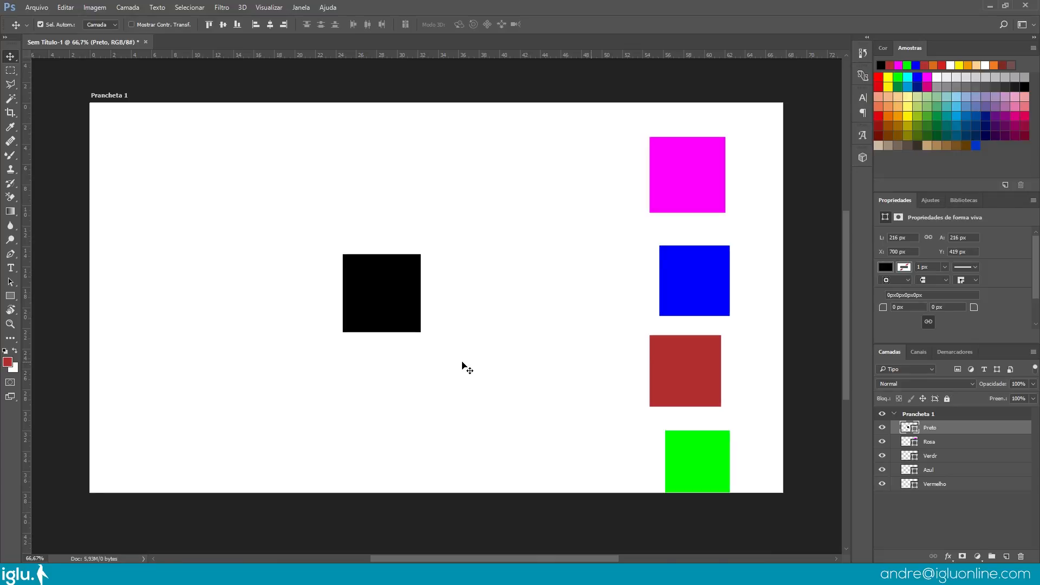
{"action": "key", "text": "Up"}
{"action": "key", "text": "Up"}
{"action": "key", "text": "Up"}
{"action": "key", "text": "Up"}
{"action": "key", "text": "Up"}
{"action": "key", "text": "Down"}
{"action": "key", "text": "Down"}
{"action": "key", "text": "Down"}
{"action": "key", "text": "Down"}
{"action": "key", "text": "Down"}
{"action": "key", "text": "Down"}
{"action": "key", "text": "Down"}
{"action": "key", "text": "Down"}
{"action": "key", "text": "Down"}
{"action": "key", "text": "Down"}
{"action": "key", "text": "Down"}
{"action": "key", "text": "Down"}
{"action": "key", "text": "Down"}
{"action": "key", "text": "Down"}
{"action": "key", "text": "Down"}
{"action": "key", "text": "Down"}
{"action": "key", "text": "Down"}
{"action": "key", "text": "Down"}
{"action": "key", "text": "Down"}
{"action": "key", "text": "Down"}
{"action": "key", "text": "Down"}
{"action": "key", "text": "Down"}
{"action": "key", "text": "Down"}
{"action": "key", "text": "Down"}
{"action": "key", "text": "Down"}
{"action": "key", "text": "Down"}
{"action": "key", "text": "Down"}
{"action": "key", "text": "Down"}
{"action": "key", "text": "Down"}
{"action": "key", "text": "Down"}
{"action": "key", "text": "Down"}
{"action": "key", "text": "Down"}
{"action": "key", "text": "Down"}
{"action": "key", "text": "Down"}
{"action": "key", "text": "Down"}
{"action": "key", "text": "Down"}
{"action": "key", "text": "Down"}
{"action": "key", "text": "Down"}
{"action": "key", "text": "Down"}
{"action": "key", "text": "Down"}
Nudge the black square left and partway back right, ending at an X position of 637 px
{"action": "key", "text": "Left"}
{"action": "key", "text": "Left"}
{"action": "key", "text": "Left"}
{"action": "key", "text": "Left"}
{"action": "key", "text": "Left"}
{"action": "key", "text": "Left"}
{"action": "key", "text": "Left"}
{"action": "key", "text": "Left"}
{"action": "key", "text": "Left"}
{"action": "key", "text": "Left"}
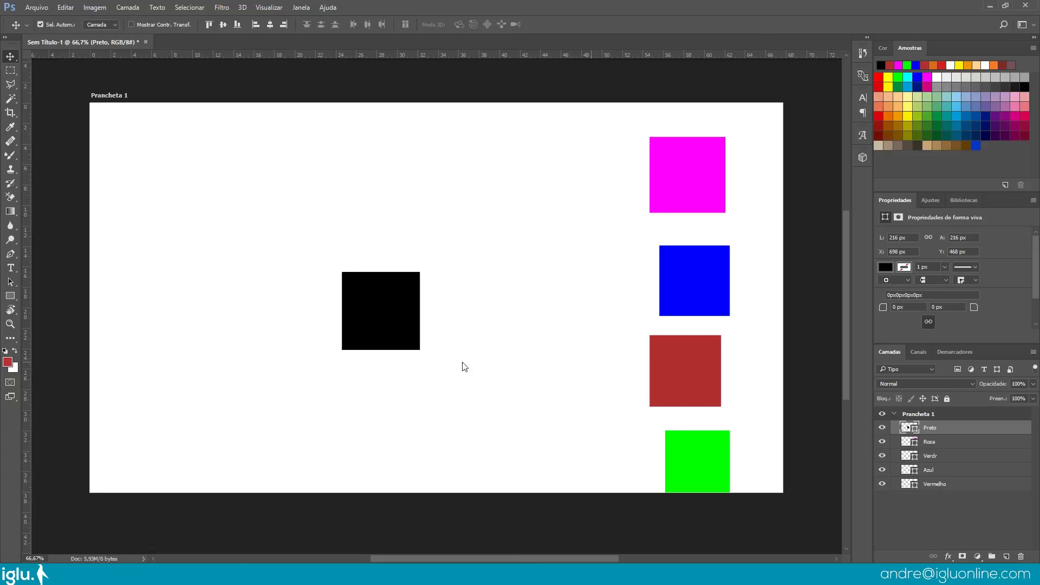
{"action": "key", "text": "Left"}
{"action": "key", "text": "Left"}
{"action": "key", "text": "Left"}
{"action": "key", "text": "Left"}
{"action": "key", "text": "Left"}
{"action": "key", "text": "Left"}
{"action": "key", "text": "Left"}
{"action": "key", "text": "Left"}
{"action": "key", "text": "Left"}
{"action": "key", "text": "Left"}
{"action": "key", "text": "Left"}
{"action": "key", "text": "Left"}
{"action": "key", "text": "Left"}
{"action": "key", "text": "Left"}
{"action": "key", "text": "Left"}
{"action": "key", "text": "Left"}
{"action": "key", "text": "Left"}
{"action": "key", "text": "Left"}
{"action": "key", "text": "Left"}
{"action": "key", "text": "Left"}
{"action": "key", "text": "Right"}
{"action": "key", "text": "Right"}
{"action": "key", "text": "Right"}
{"action": "key", "text": "Right"}
{"action": "key", "text": "Right"}
{"action": "key", "text": "Right"}
{"action": "key", "text": "Right"}
{"action": "key", "text": "Right"}
{"action": "key", "text": "Right"}
{"action": "key", "text": "Right"}
{"action": "key", "text": "Right"}
{"action": "key", "text": "Right"}
{"action": "key", "text": "Right"}
{"action": "key", "text": "Right"}
{"action": "key", "text": "Right"}
{"action": "key", "text": "Right"}
{"action": "key", "text": "Right"}
{"action": "key", "text": "Right"}
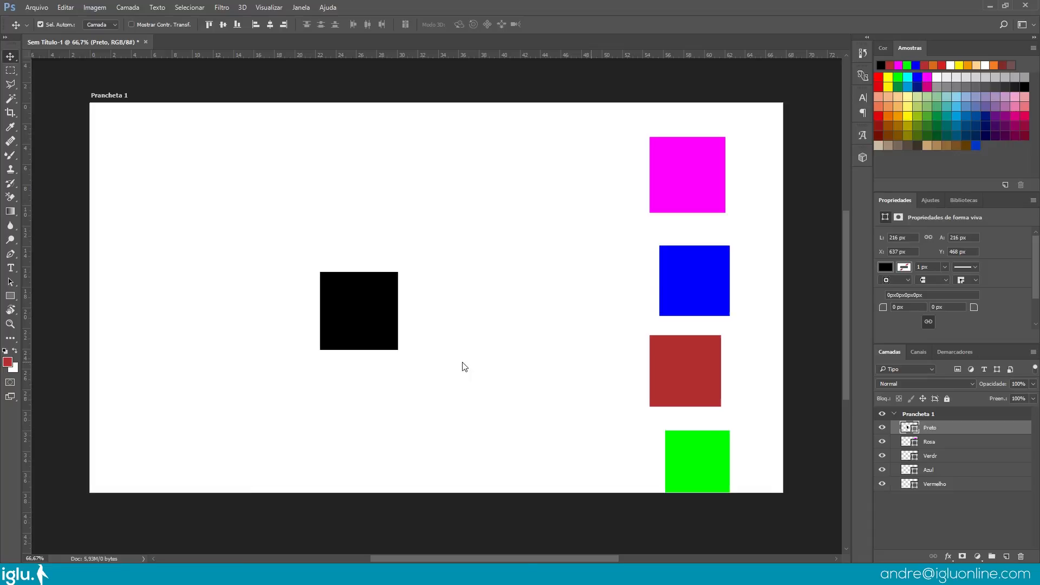
Nudge the black square right in small increments to an X position of 720 px
{"action": "key", "text": "Right"}
{"action": "key", "text": "Right"}
{"action": "key", "text": "Right"}
{"action": "key", "text": "Right"}
{"action": "key", "text": "Right"}
{"action": "key", "text": "Right"}
{"action": "key", "text": "Right"}
{"action": "key", "text": "Right"}
{"action": "key", "text": "Right"}
{"action": "key", "text": "Right"}
{"action": "key", "text": "Right"}
{"action": "key", "text": "Right"}
{"action": "key", "text": "Right"}
{"action": "key", "text": "Right"}
{"action": "key", "text": "Right"}
{"action": "key", "text": "Right"}
{"action": "key", "text": "Right"}
{"action": "key", "text": "Right"}
{"action": "key", "text": "Right"}
{"action": "key", "text": "Right"}
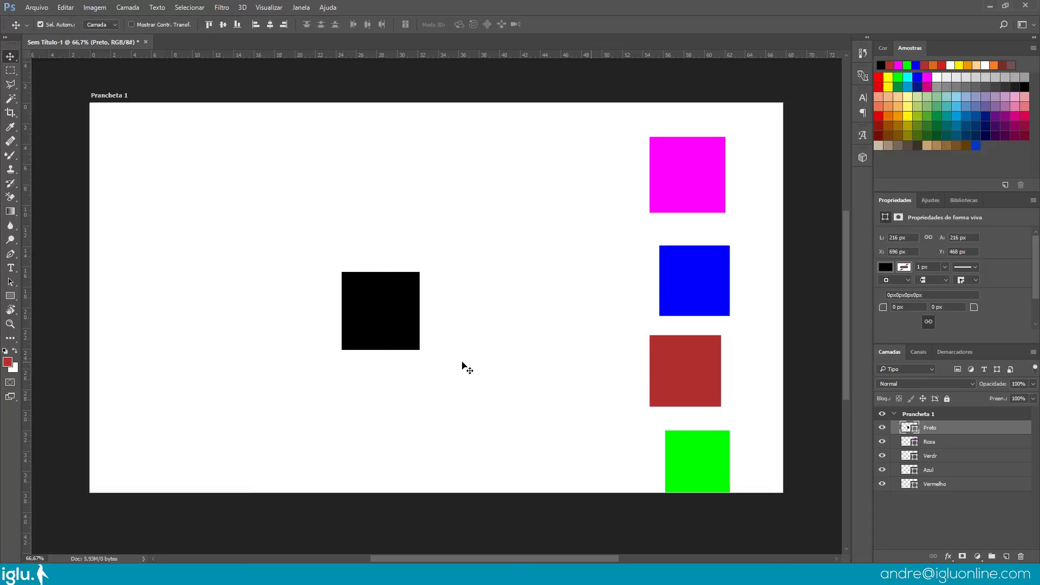
{"action": "key", "text": "Right"}
{"action": "key", "text": "Right"}
{"action": "key", "text": "Right"}
{"action": "key", "text": "Right"}
{"action": "key", "text": "Right"}
{"action": "key", "text": "Right"}
{"action": "key", "text": "Right"}
{"action": "key", "text": "Right"}
{"action": "key", "text": "Right"}
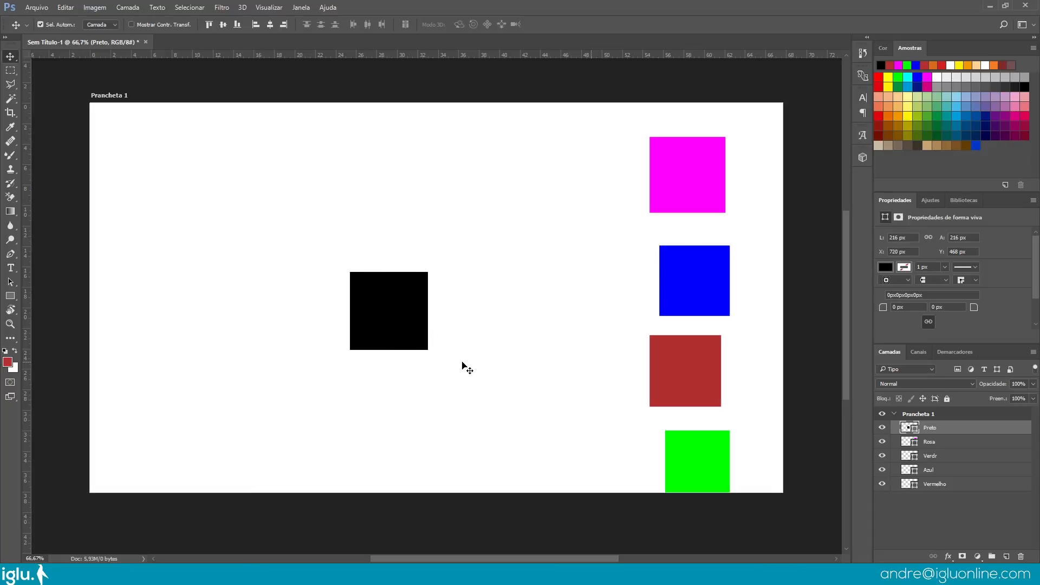
Nudge the black square up and partway back down, ending at a Y position of 448 px
{"action": "key", "text": "Up"}
{"action": "key", "text": "Up"}
{"action": "key", "text": "Up"}
{"action": "key", "text": "Up"}
{"action": "key", "text": "Up"}
{"action": "key", "text": "Up"}
{"action": "key", "text": "Up"}
{"action": "key", "text": "Up"}
{"action": "key", "text": "Up"}
{"action": "key", "text": "Up"}
{"action": "key", "text": "Up"}
{"action": "key", "text": "Up"}
{"action": "key", "text": "Up"}
{"action": "key", "text": "Up"}
{"action": "key", "text": "Up"}
{"action": "key", "text": "Up"}
{"action": "key", "text": "Up"}
{"action": "key", "text": "Up"}
{"action": "key", "text": "Up"}
{"action": "key", "text": "Up"}
{"action": "key", "text": "Down"}
{"action": "key", "text": "Down"}
{"action": "key", "text": "Down"}
{"action": "key", "text": "Down"}
{"action": "key", "text": "Down"}
{"action": "key", "text": "Down"}
{"action": "key", "text": "Down"}
{"action": "key", "text": "Down"}
{"action": "key", "text": "Down"}
{"action": "key", "text": "Down"}
{"action": "key", "text": "Down"}
{"action": "key", "text": "Down"}
{"action": "key", "text": "Down"}
{"action": "key", "text": "Down"}
{"action": "key", "text": "Down"}
{"action": "key", "text": "Down"}
{"action": "key", "text": "Down"}
{"action": "key", "text": "Down"}
{"action": "key", "text": "Down"}
{"action": "key", "text": "Down"}
Nudge the black square left in small single-step increments
{"action": "key", "text": "Left"}
{"action": "key", "text": "Left"}
{"action": "key", "text": "Left"}
{"action": "key", "text": "Left"}
{"action": "key", "text": "Left"}
{"action": "key", "text": "Left"}
{"action": "key", "text": "Left"}
{"action": "key", "text": "Left"}
{"action": "key", "text": "Left"}
{"action": "key", "text": "Left"}
{"action": "key", "text": "Left"}
{"action": "key", "text": "Left"}
{"action": "key", "text": "Left"}
{"action": "key", "text": "Left"}
{"action": "key", "text": "Left"}
{"action": "key", "text": "Left"}
{"action": "key", "text": "Left"}
{"action": "key", "text": "Left"}
{"action": "key", "text": "Left"}
{"action": "key", "text": "Left"}
Shift the black square left and back right in larger increments, ending at an X position of 700 px
{"action": "key", "text": "shift+Left"}
{"action": "key", "text": "shift+Left"}
{"action": "key", "text": "shift+Left"}
{"action": "key", "text": "shift+Left"}
{"action": "key", "text": "shift+Left"}
{"action": "key", "text": "shift+Left"}
{"action": "key", "text": "shift+Left"}
{"action": "key", "text": "shift+Left"}
{"action": "key", "text": "shift+Left"}
{"action": "key", "text": "shift+Right"}
{"action": "key", "text": "shift+Right"}
{"action": "key", "text": "shift+Right"}
{"action": "key", "text": "shift+Right"}
{"action": "key", "text": "shift+Right"}
{"action": "key", "text": "shift+Right"}
{"action": "key", "text": "shift+Right"}
{"action": "key", "text": "shift+Right"}
{"action": "key", "text": "shift+Right"}
{"action": "key", "text": "shift+Right"}
{"action": "key", "text": "shift+Right"}
{"action": "key", "text": "shift+Right"}
{"action": "key", "text": "shift+Right"}
{"action": "key", "text": "shift+Right"}
{"action": "key", "text": "shift+Right"}
{"action": "key", "text": "shift+Right"}
{"action": "key", "text": "shift+Right"}
{"action": "key", "text": "shift+Right"}
{"action": "key", "text": "shift+Right"}
{"action": "key", "text": "shift+Right"}
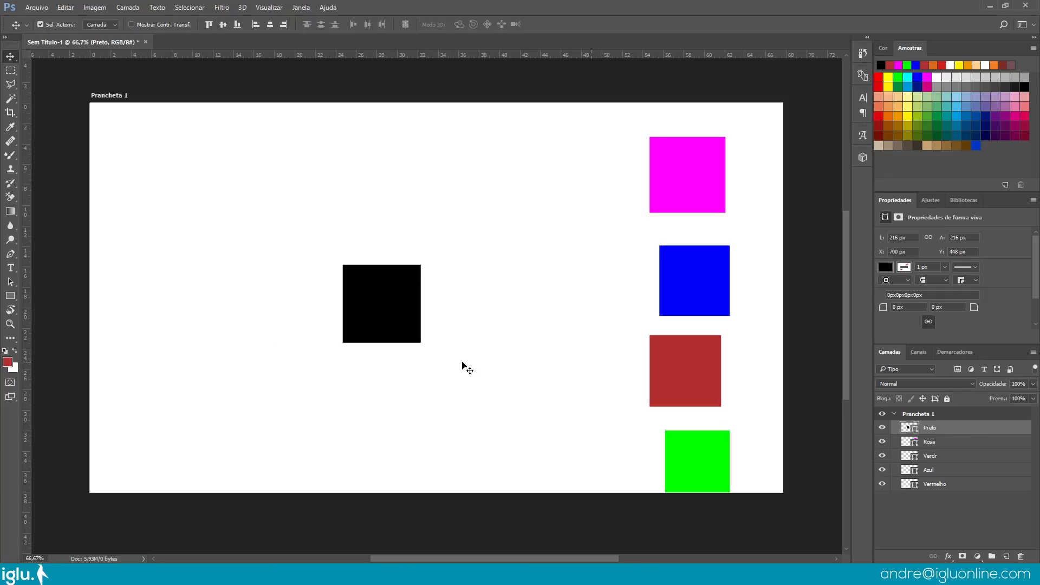